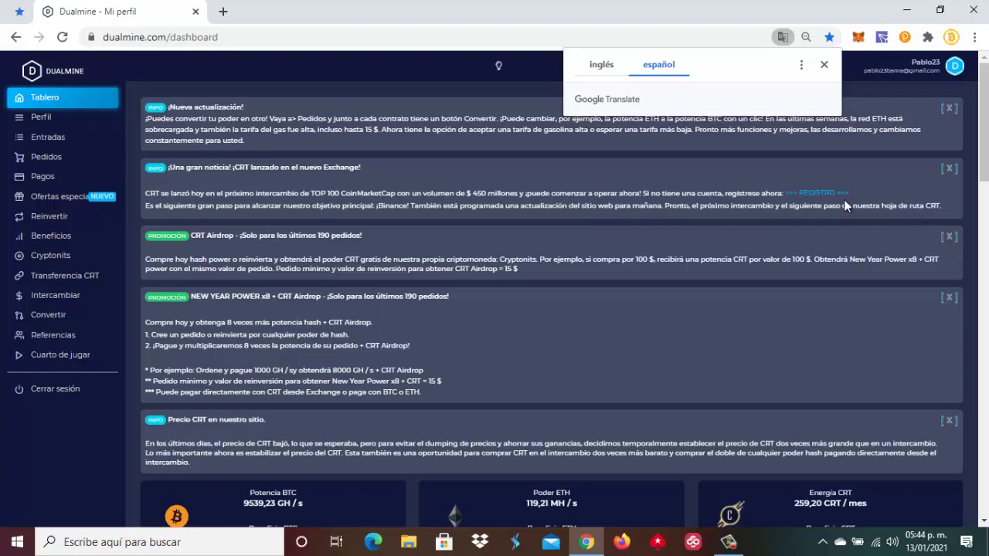
Dismiss the translation popup and follow the CRT exchange announcement's registration link to the VinDAX sign-up form.
left_click(824, 65)
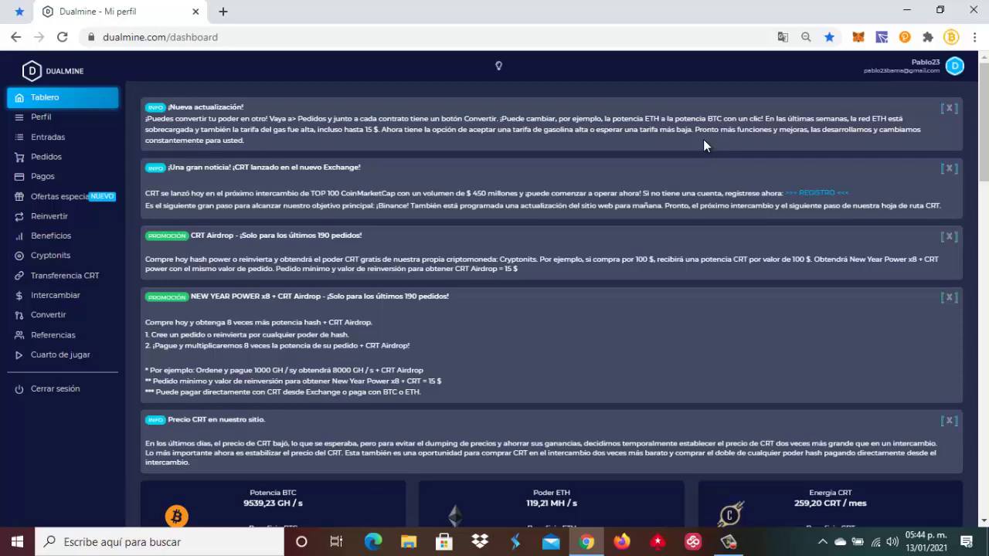
left_click(815, 192)
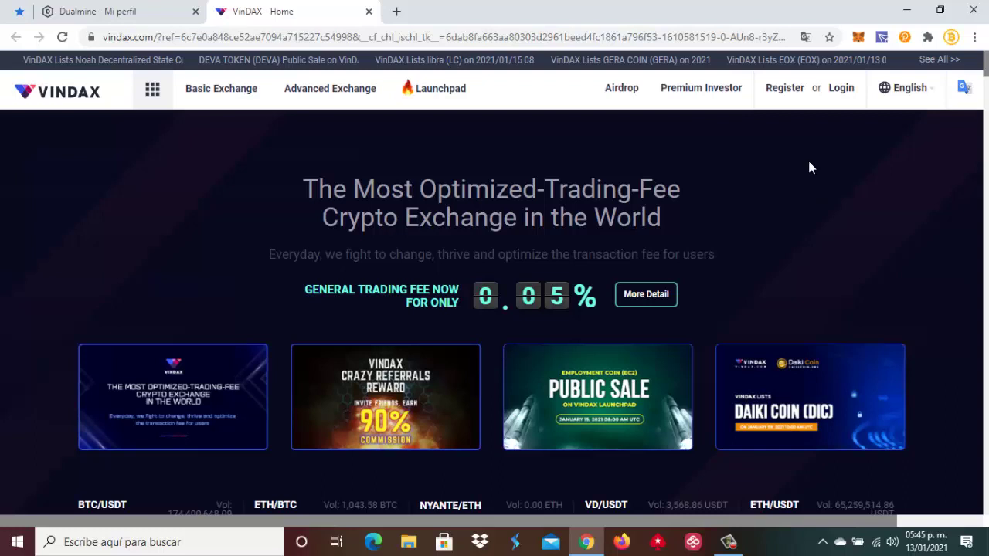
left_click(787, 94)
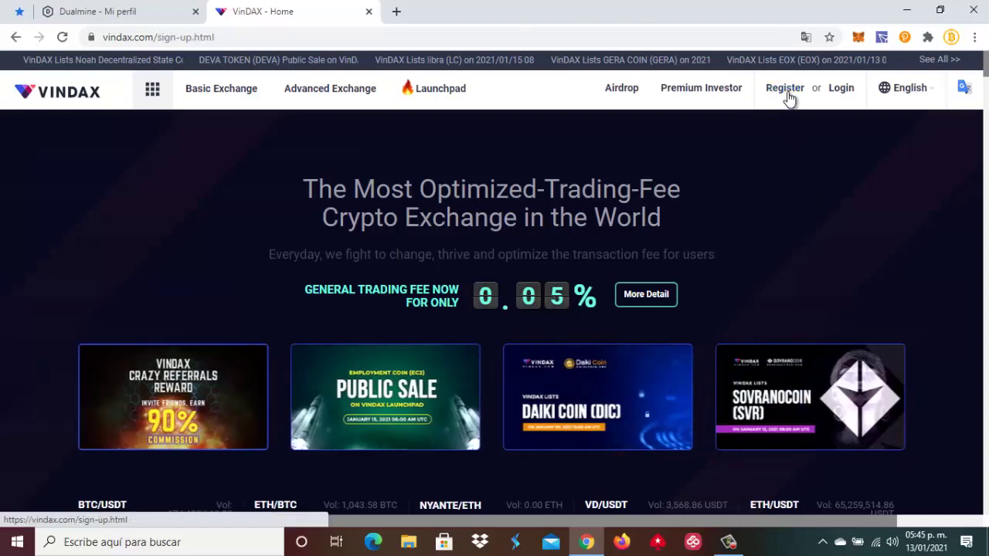
scroll(865, 208, "down", 1)
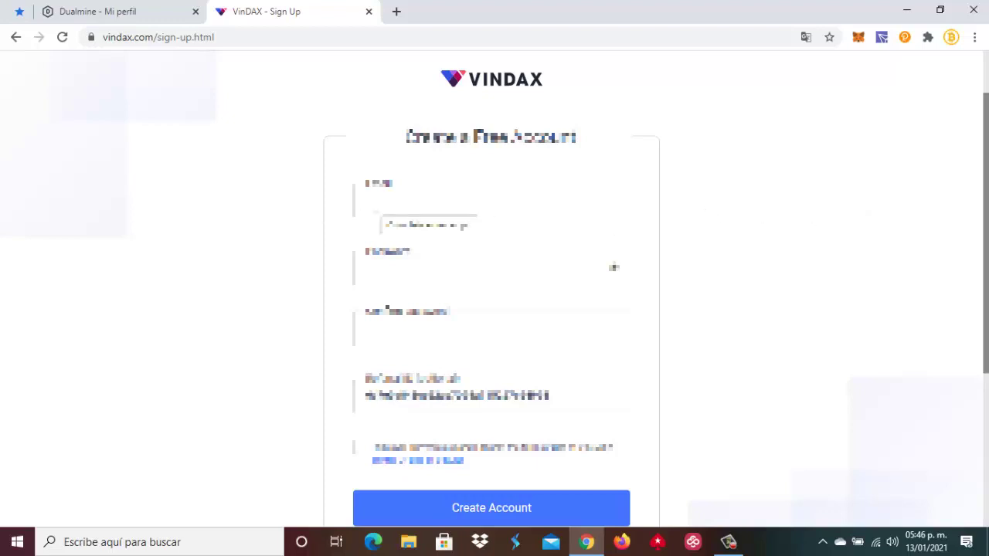
Fill in the sign-up form with the account e-mail, the password and the password confirmation.
left_click(387, 202)
left_click(398, 236)
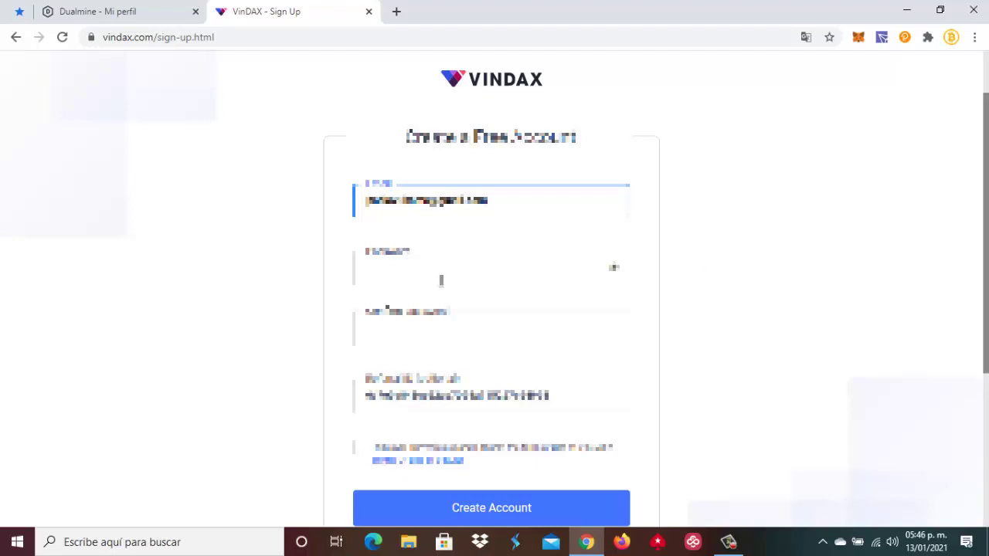
left_click(392, 275)
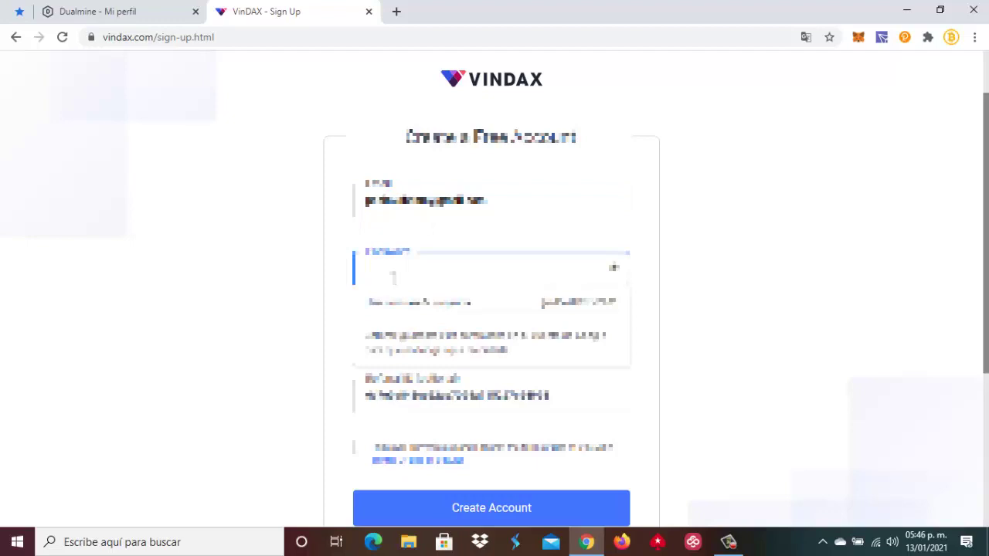
key("ctrl+v")
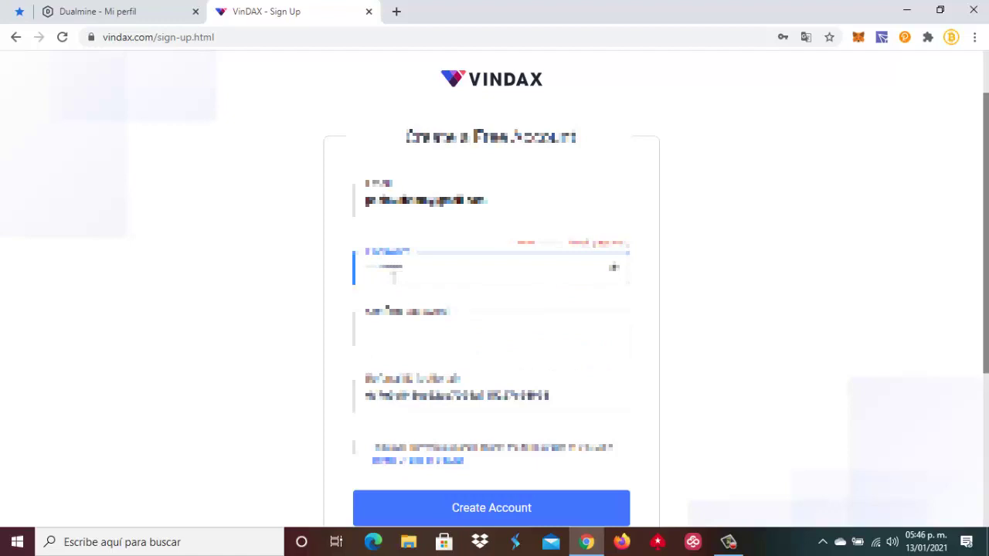
key("Tab")
key("ctrl+v")
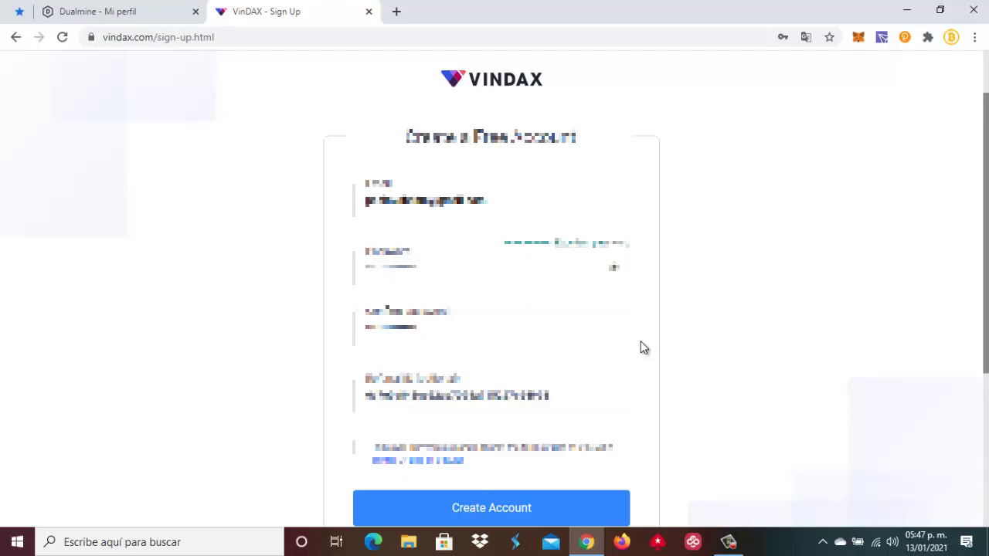
Accept the terms of use on the sign-up form and create the VinDAX account.
left_click(362, 453)
scroll(367, 455, "down", 3)
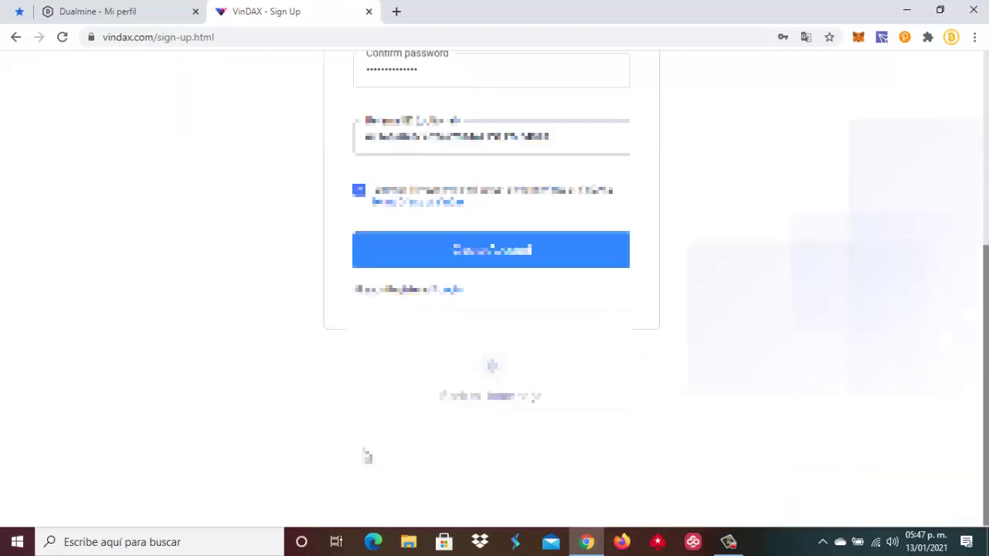
scroll(660, 417, "up", 1)
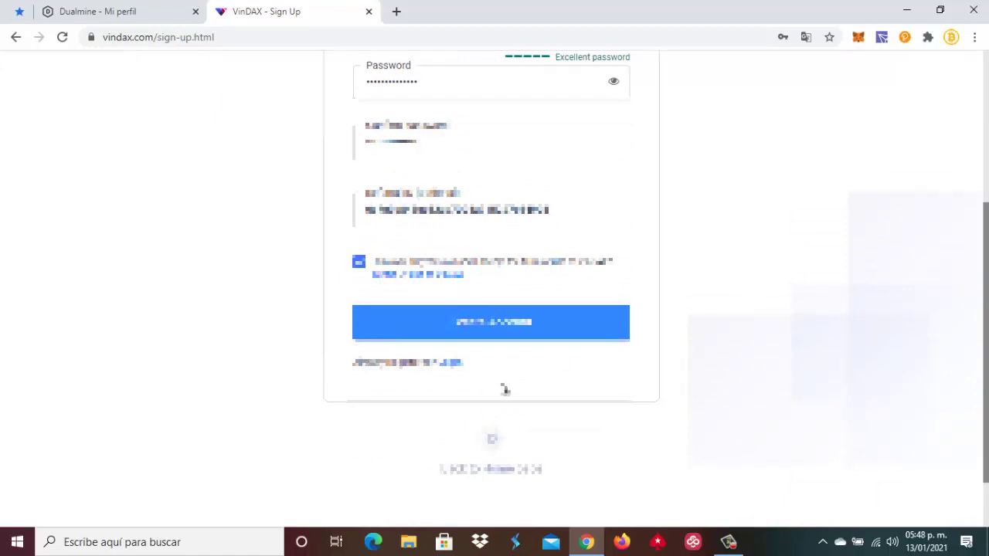
scroll(508, 400, "up", 1)
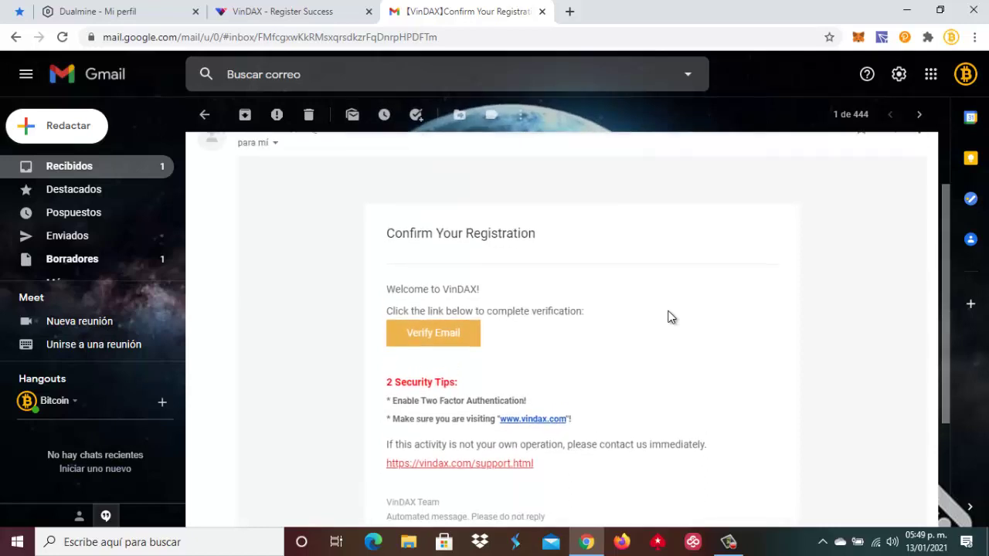
Verify the e-mail address from the VinDAX registration message in Gmail and proceed to the account login.
scroll(671, 316, "down", 2)
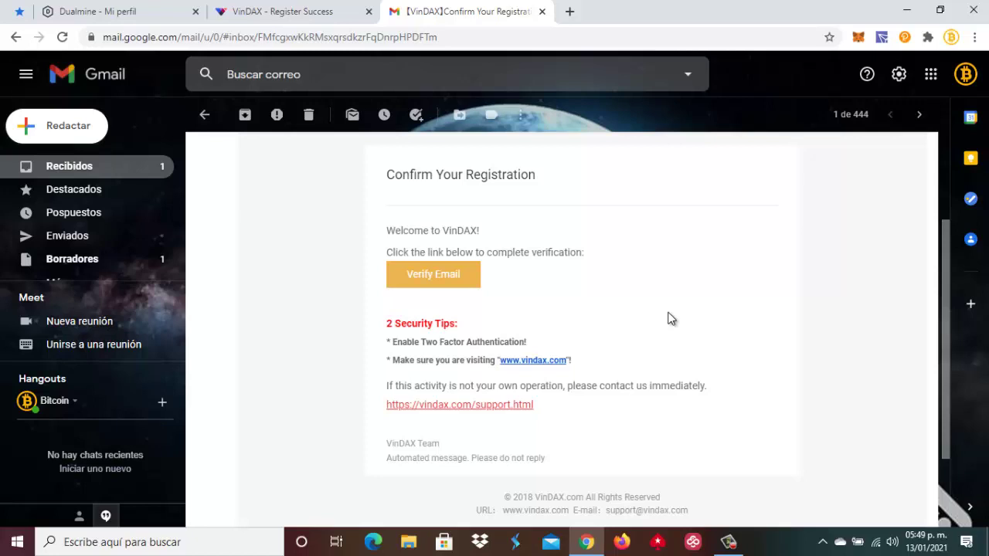
left_click(444, 285)
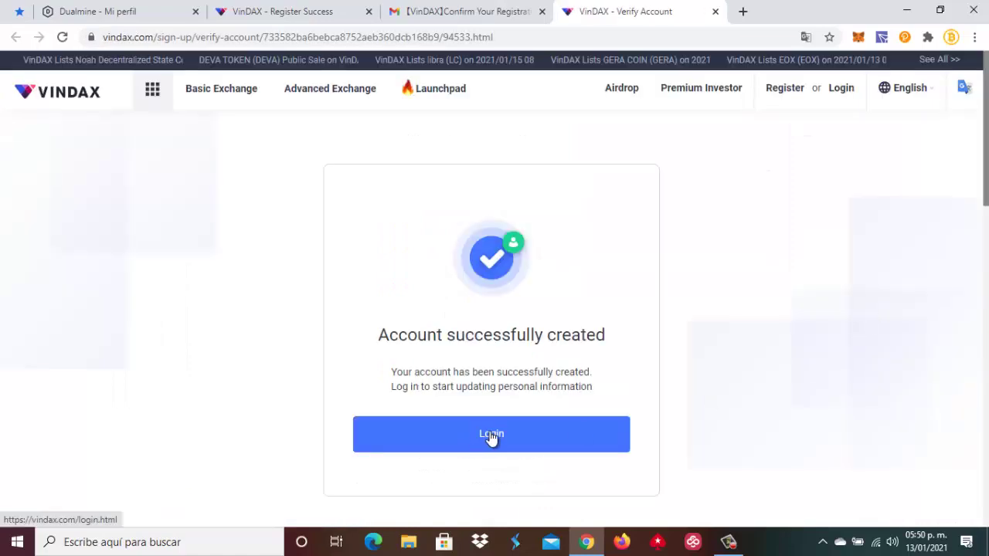
left_click(491, 434)
Log in to VinDAX with the account e-mail and password.
left_click(431, 265)
left_click(438, 295)
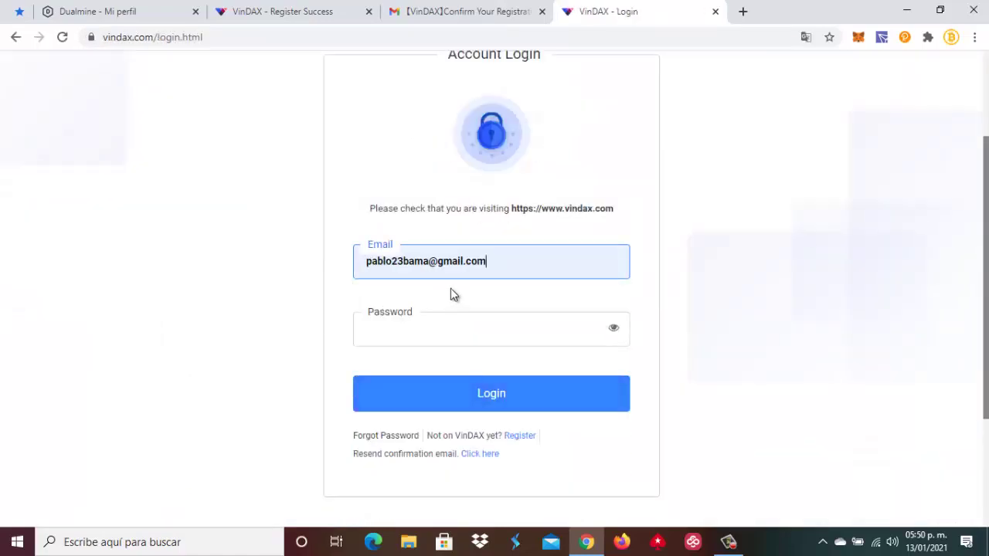
left_click(416, 330)
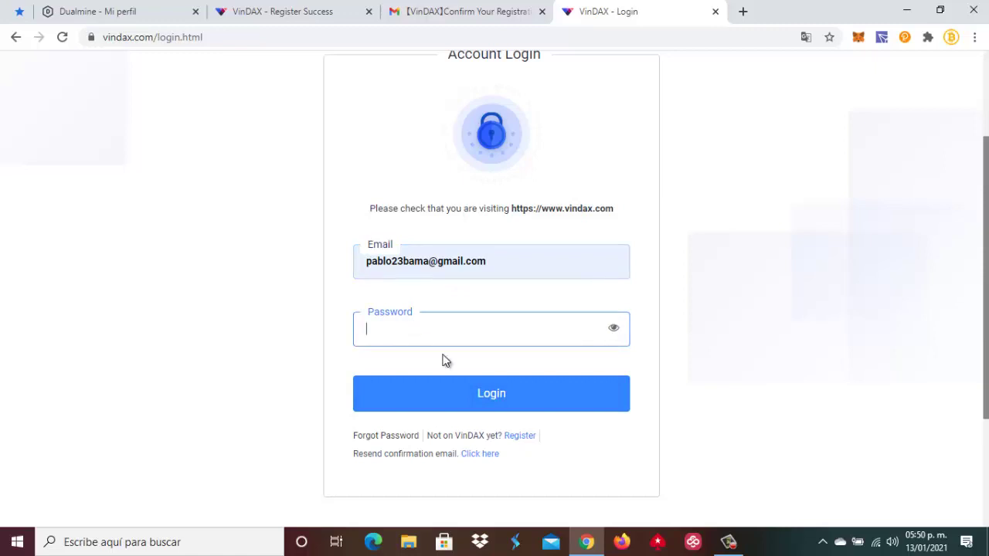
type("•••••••")
key("Return")
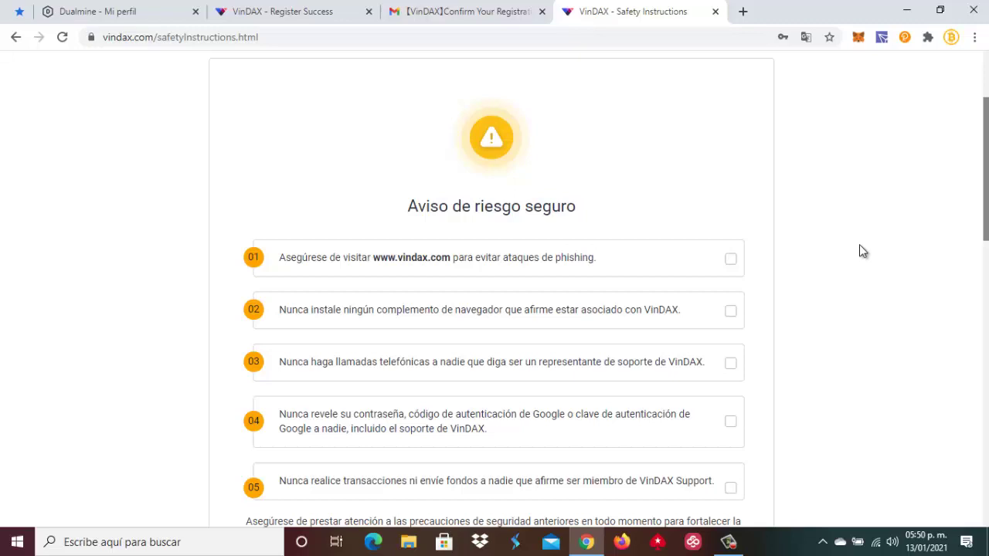
Acknowledge all five security risk notices and continue to the account page.
scroll(859, 244, "down", 1)
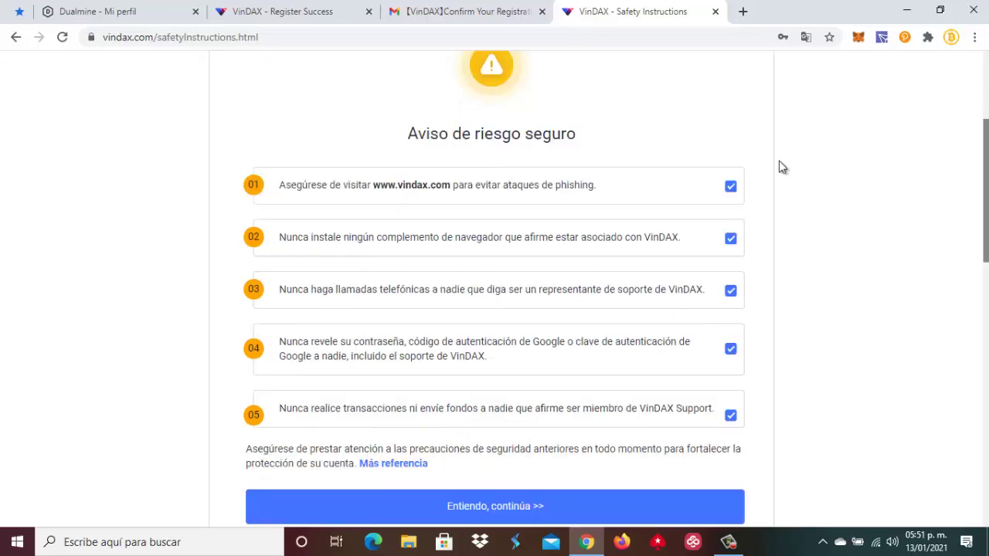
scroll(830, 342, "down", 1)
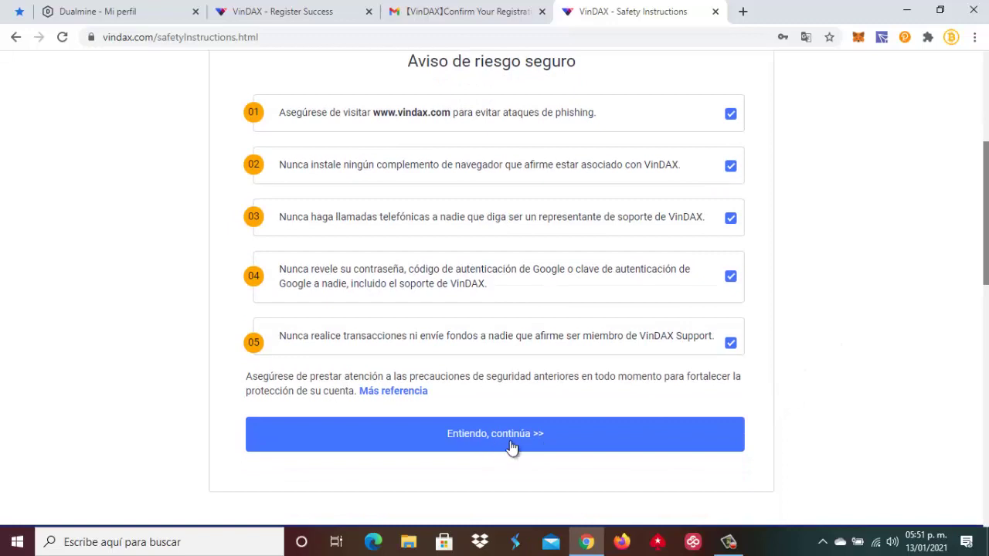
left_click(511, 448)
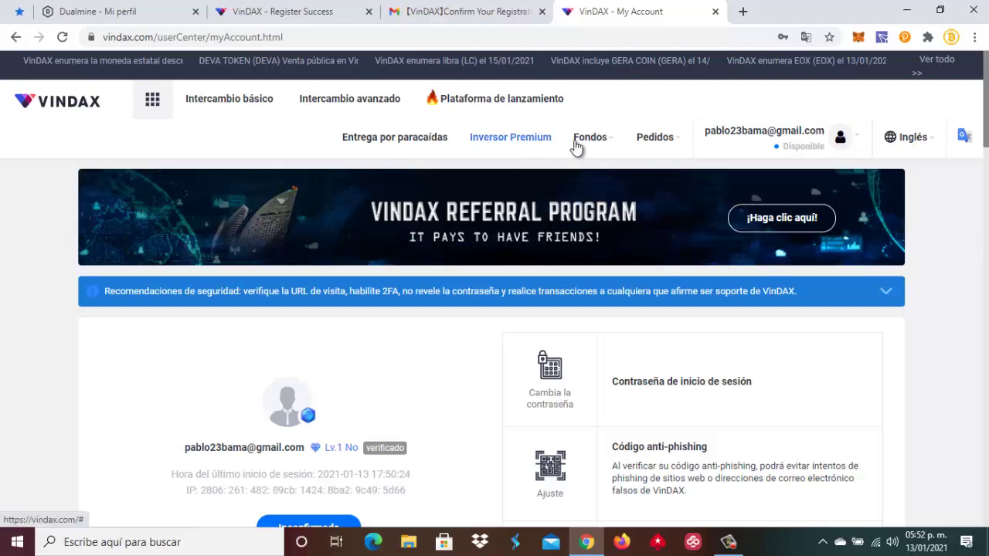
Find crt in the account balances and open the Cryptonits CRT/BTC market in the basic exchange to review its chart and orders.
mouse_move(590, 142)
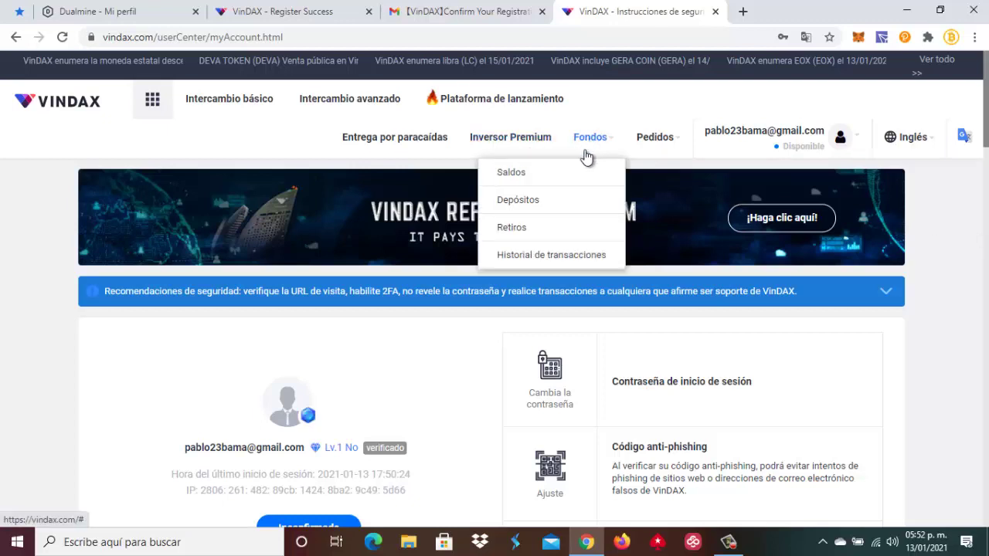
left_click(563, 181)
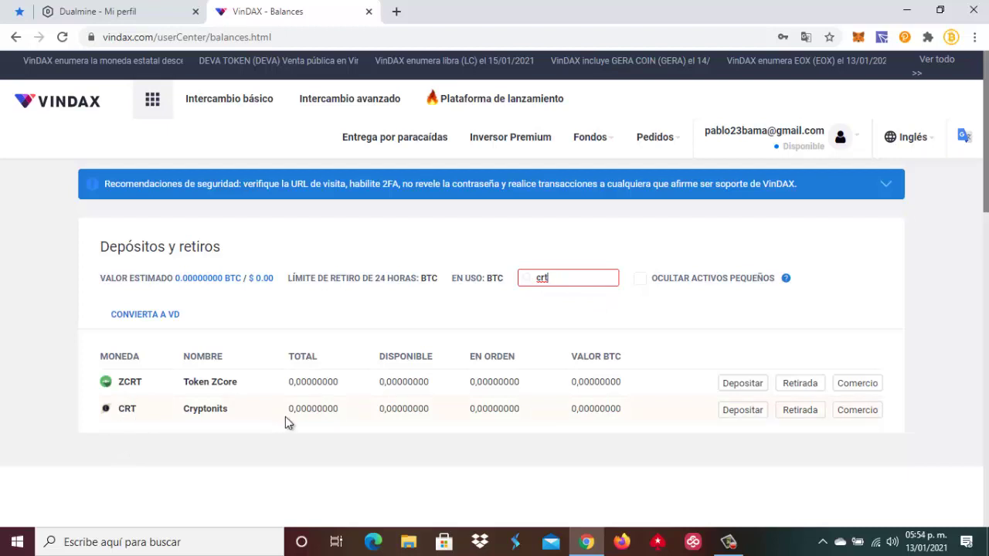
left_click(859, 417)
left_click(865, 432)
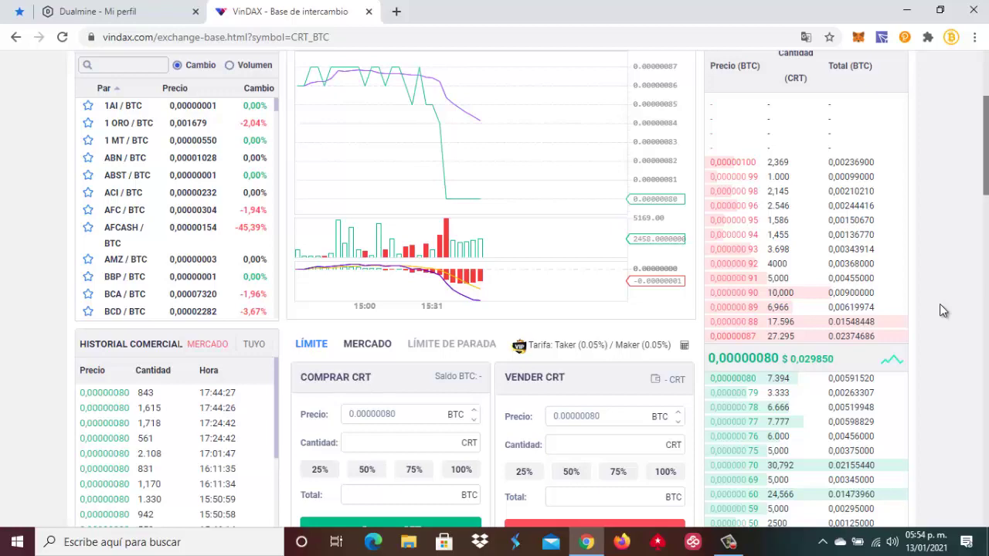
scroll(940, 304, "up", 2)
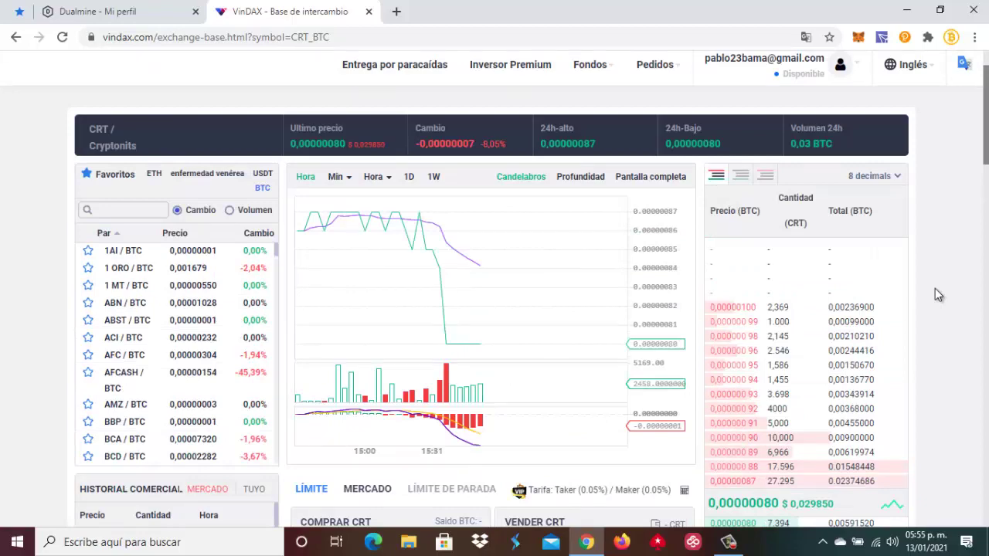
scroll(935, 289, "down", 1)
scroll(935, 290, "up", 1)
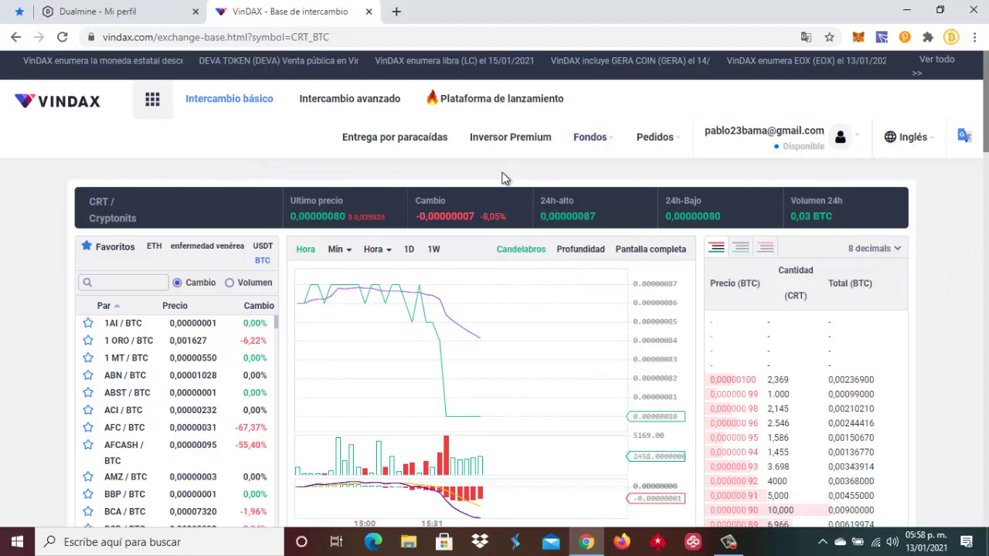
Return to the account balances, filter the coins by crt and open the deposit page for Cryptonits.
mouse_move(595, 144)
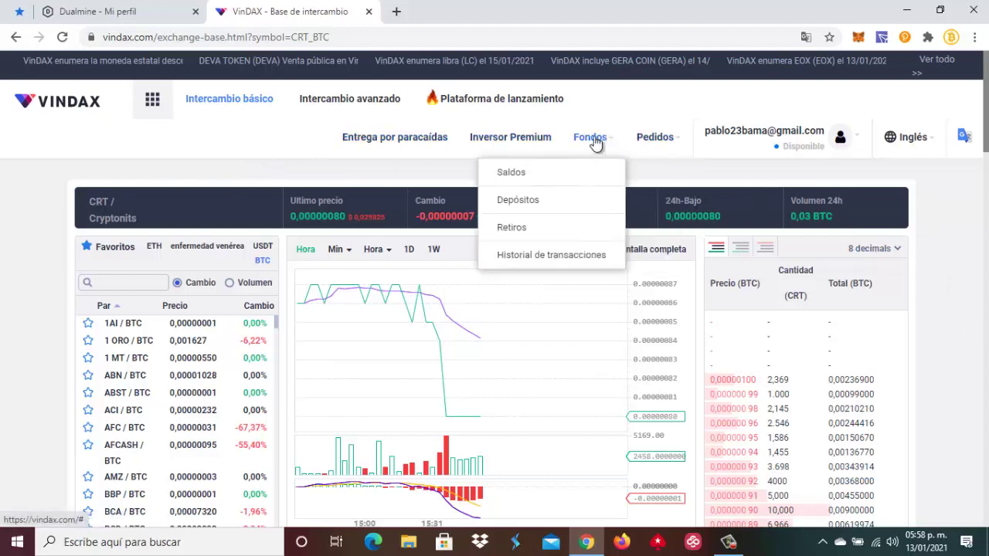
left_click(556, 175)
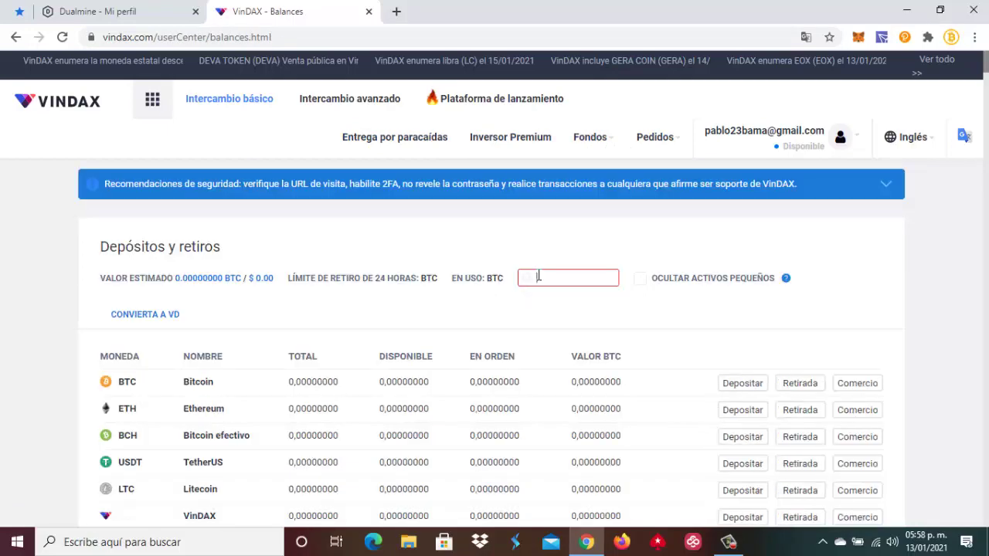
type("grt")
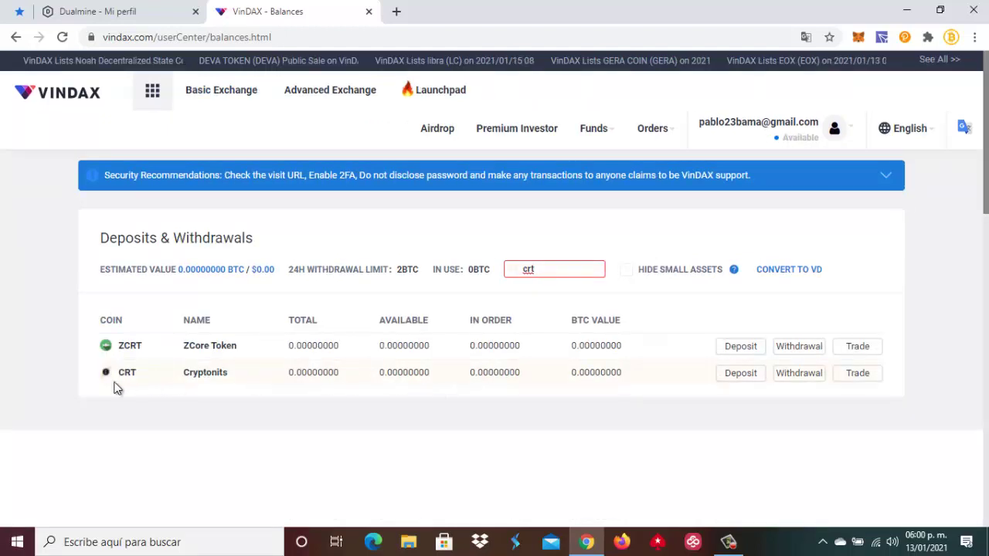
left_click(744, 374)
scroll(929, 318, "down", 1)
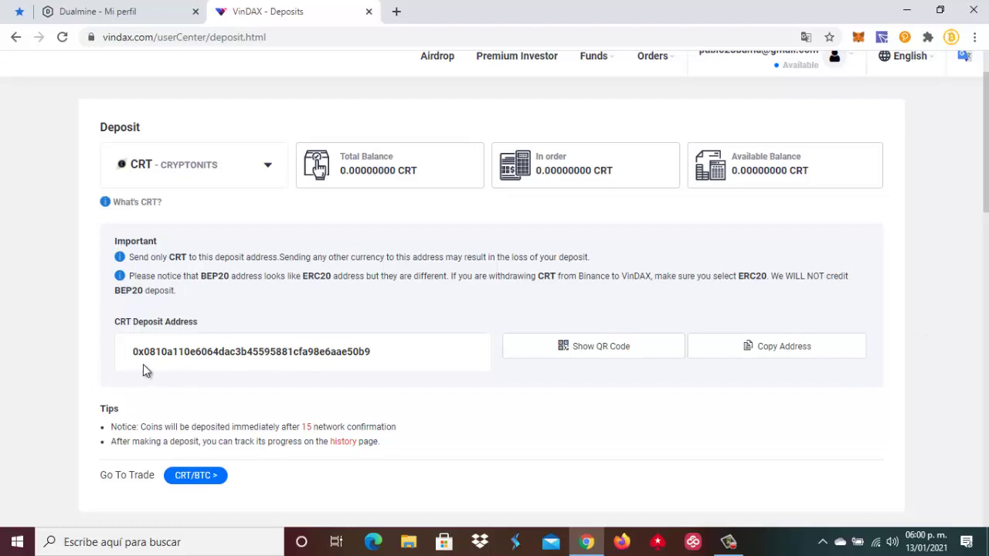
Copy the CRT deposit address.
double_click(319, 351)
right_click(318, 351)
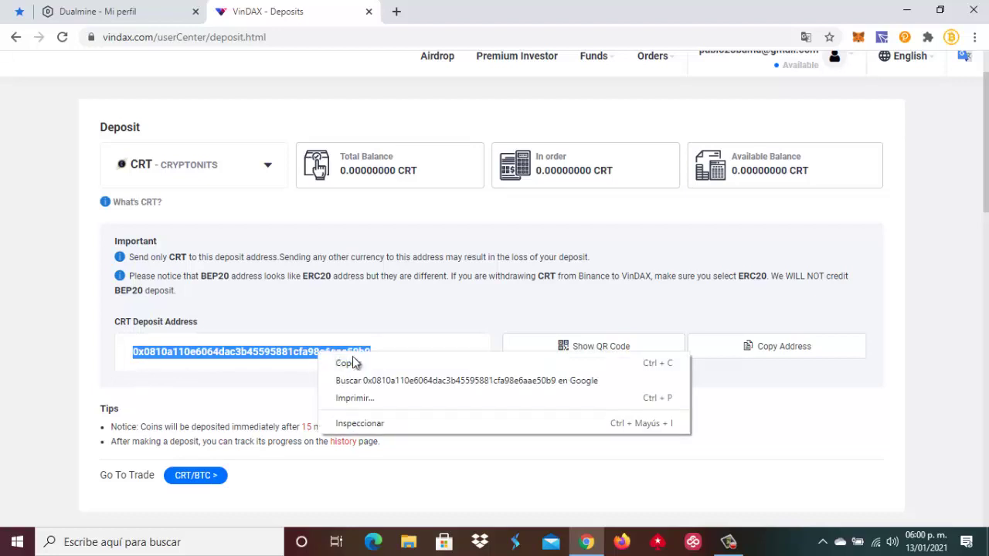
left_click(354, 359)
Switch to Dualmine and replace the CRT wallet address in the profile with the copied VinDAX deposit address.
left_click(113, 17)
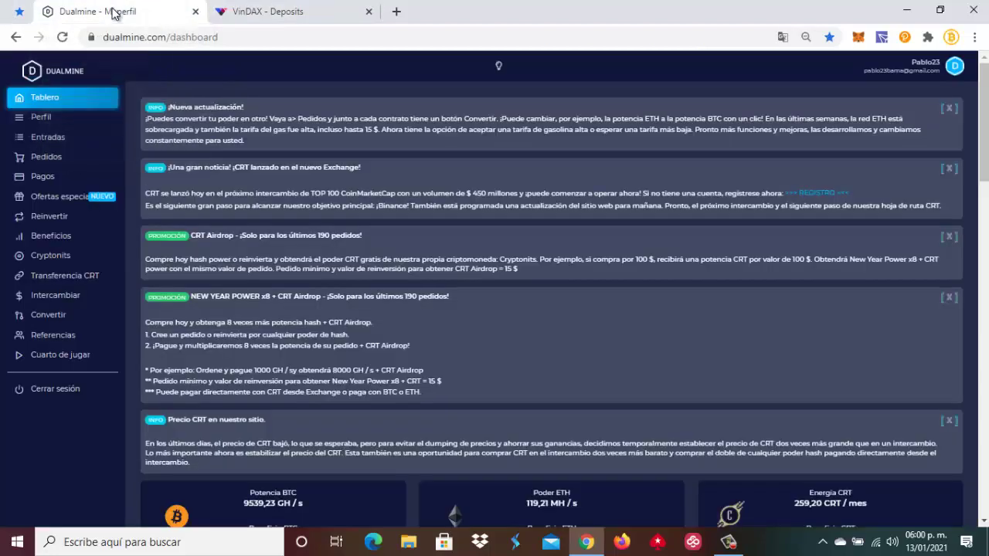
left_click(65, 124)
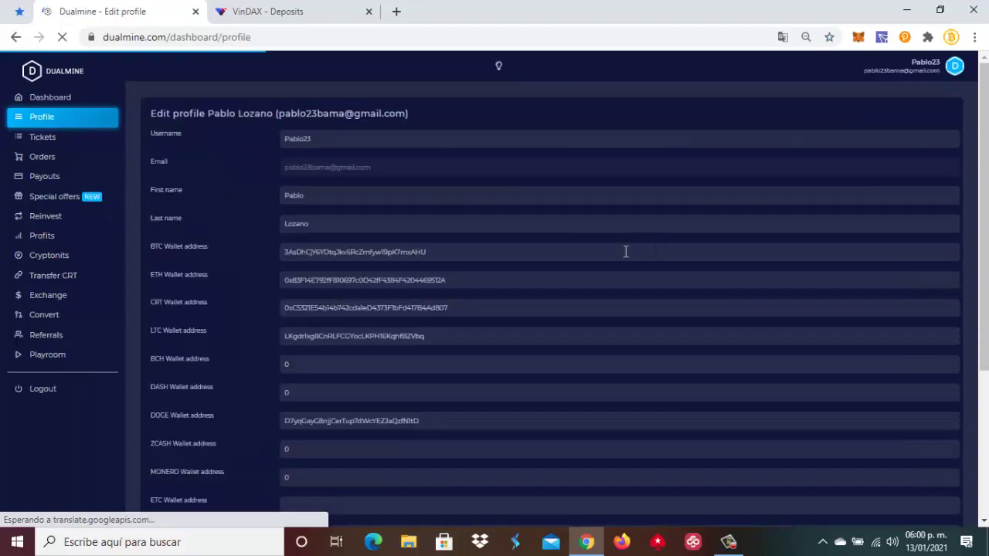
double_click(338, 303)
right_click(338, 306)
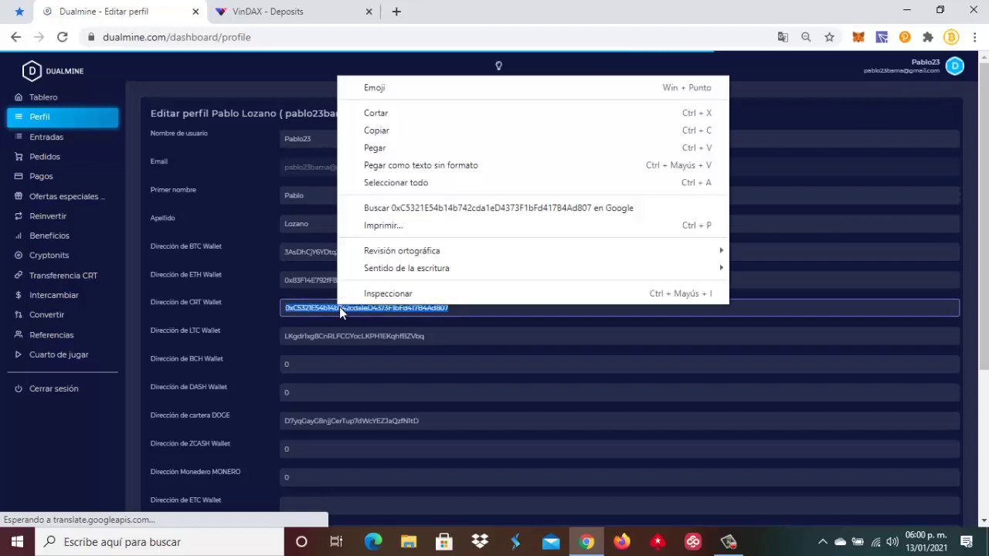
left_click(408, 159)
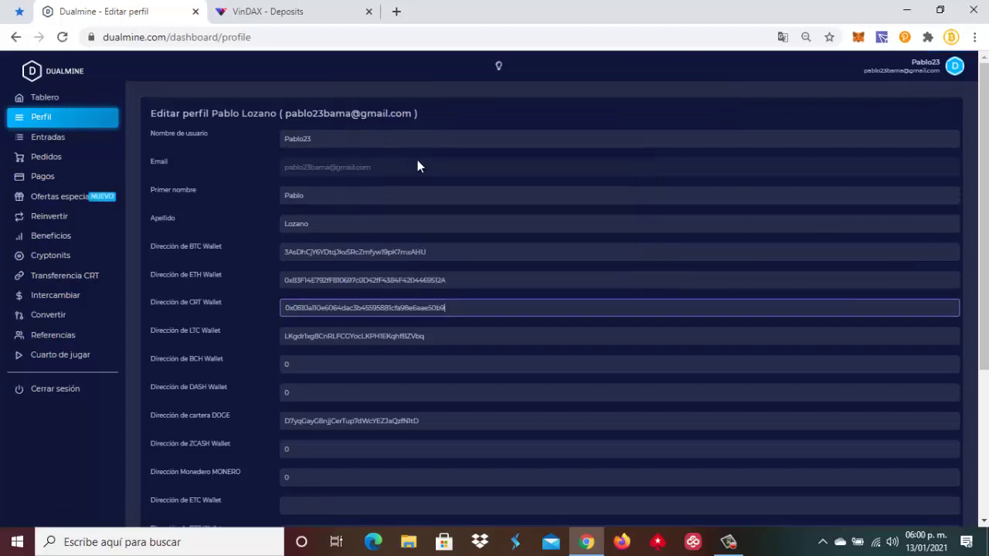
scroll(494, 373, "down", 3)
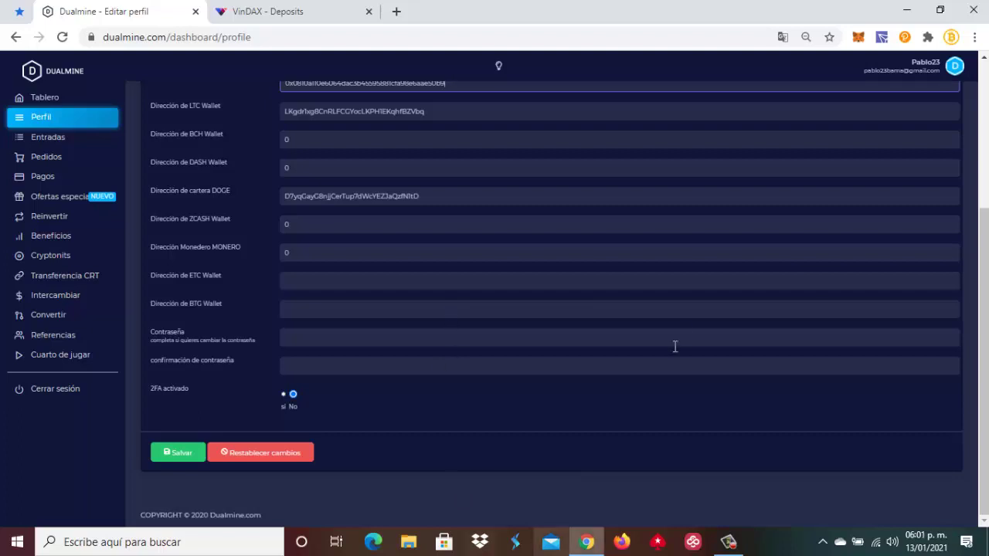
scroll(574, 466, "up", 3)
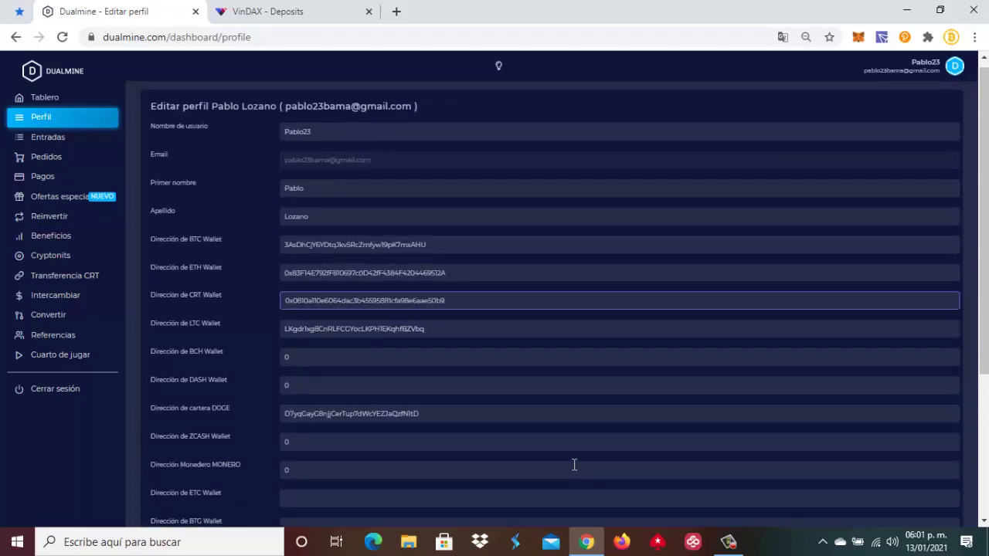
Revisit the CRT deposit page on VinDAX and return to Dualmine to review the mining powers and profits on the dashboard.
left_click(294, 10)
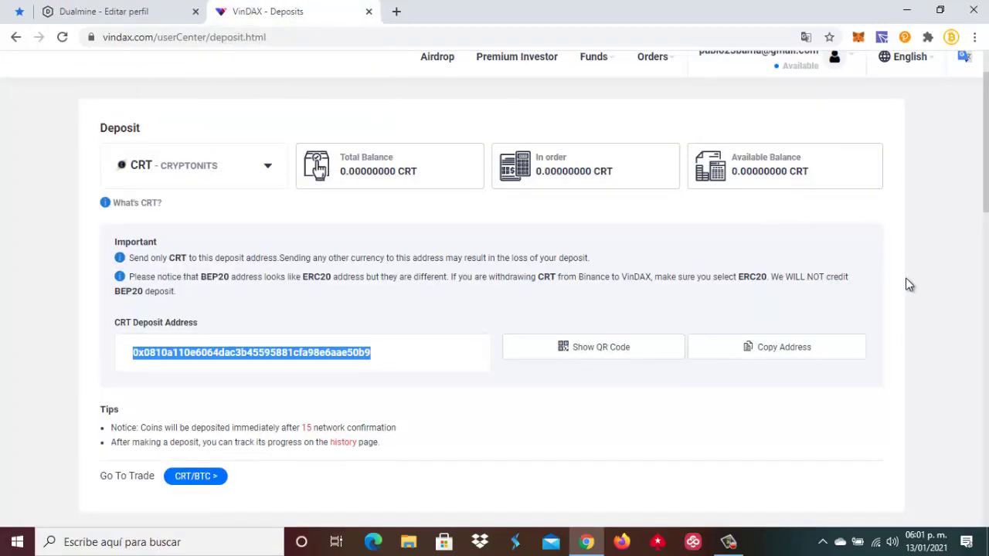
scroll(920, 282, "up", 1)
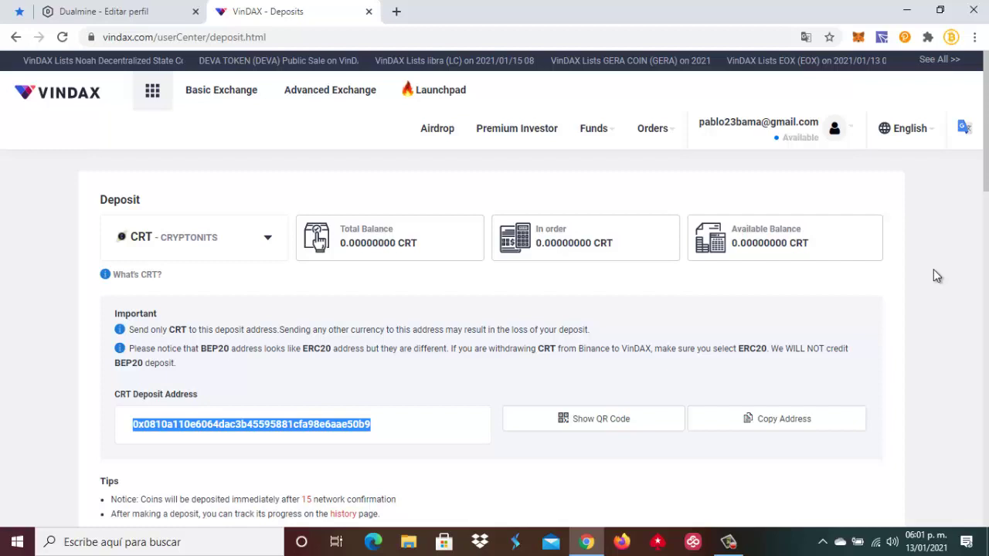
left_click(118, 14)
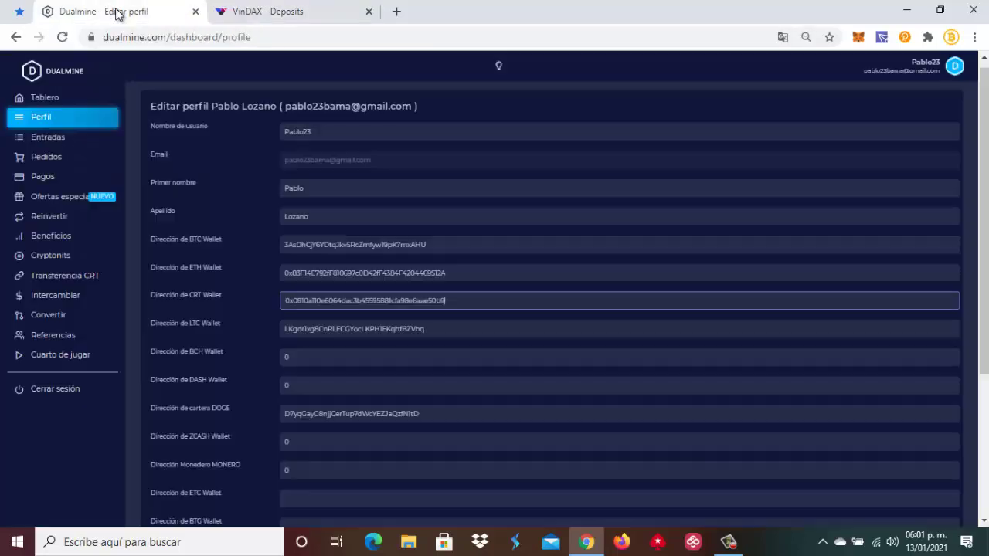
left_click(58, 101)
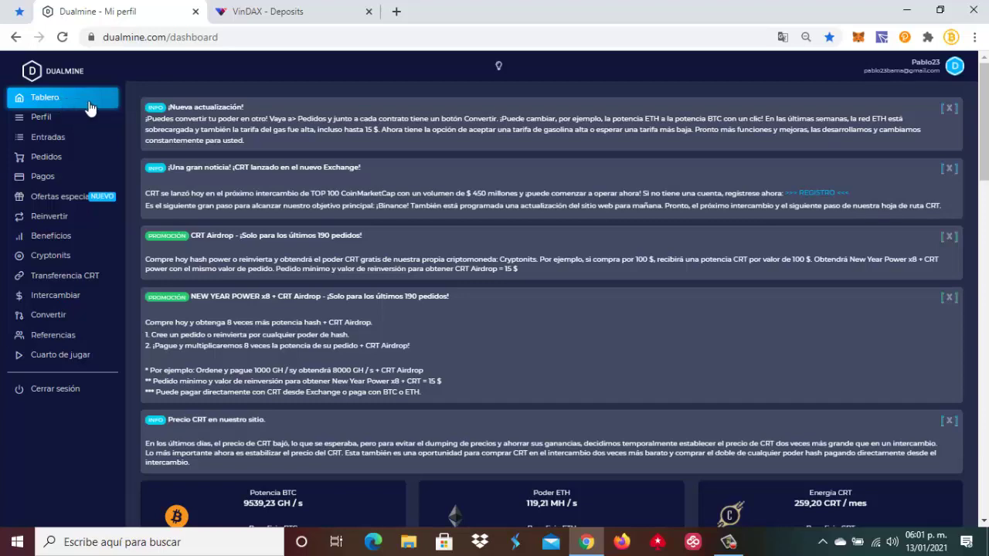
scroll(972, 240, "down", 5)
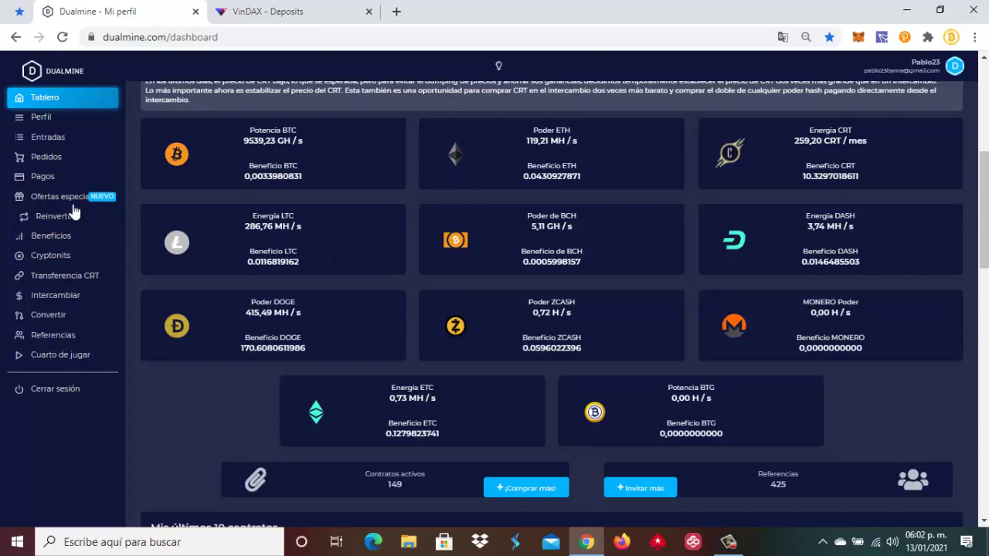
Open the conversion form of the first active ETH order and look at the power conversion into LTC.
left_click(78, 159)
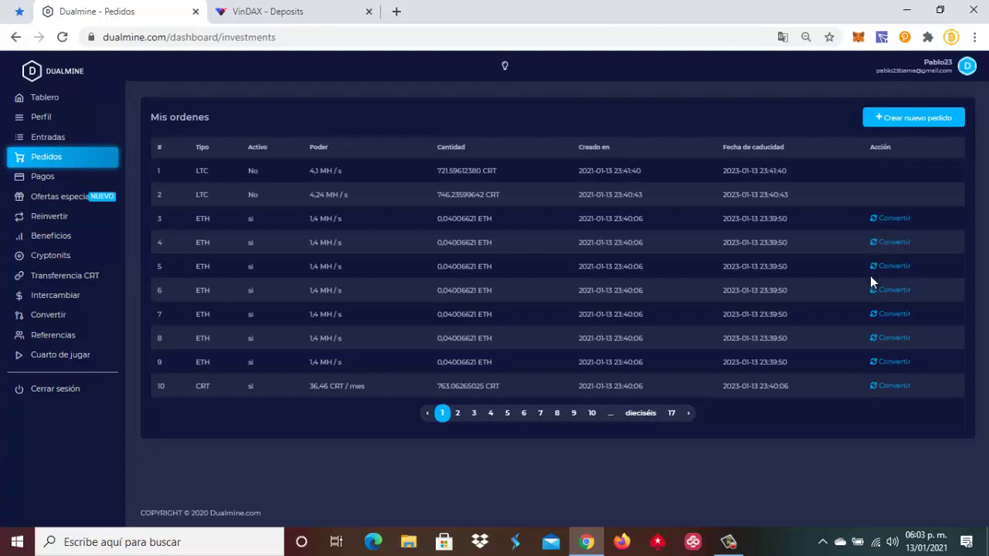
left_click(901, 222)
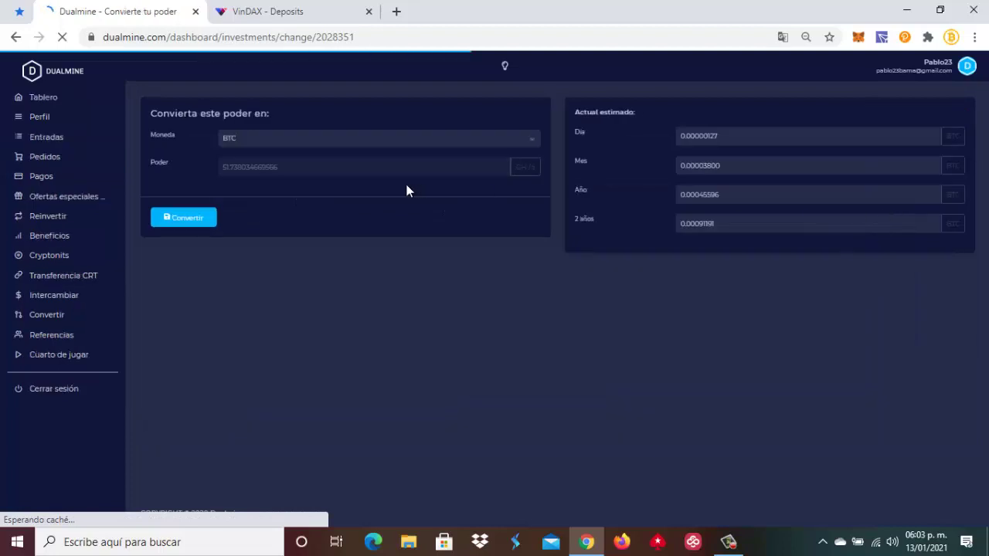
left_click(534, 138)
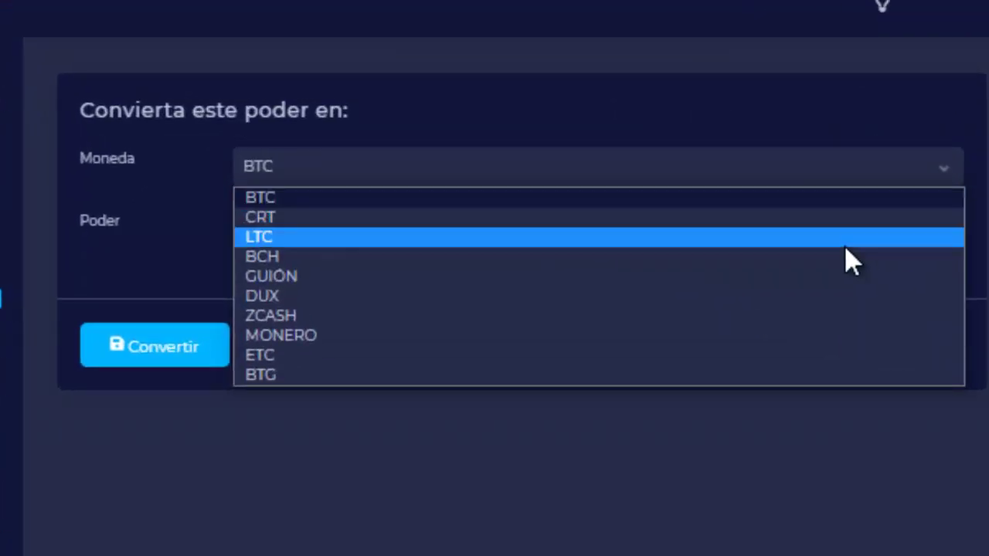
left_click(844, 246)
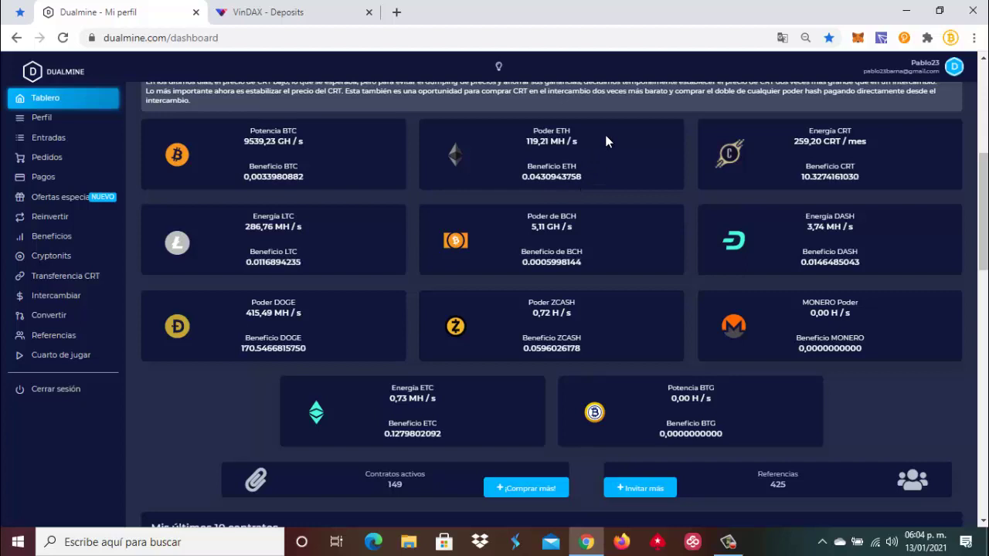
Convert 0.04266294 ETH of profit into CRT and confirm the conversion.
left_click(60, 322)
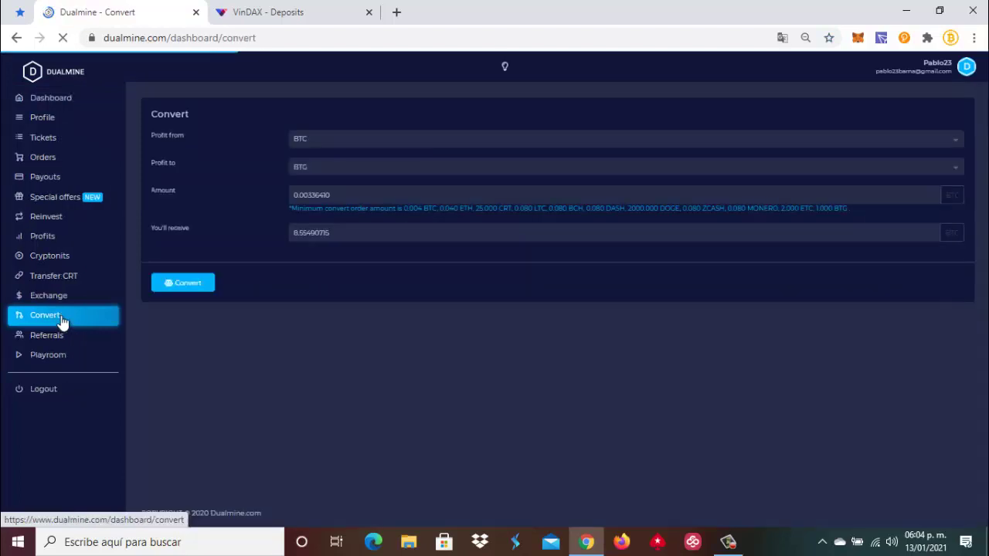
left_click(958, 141)
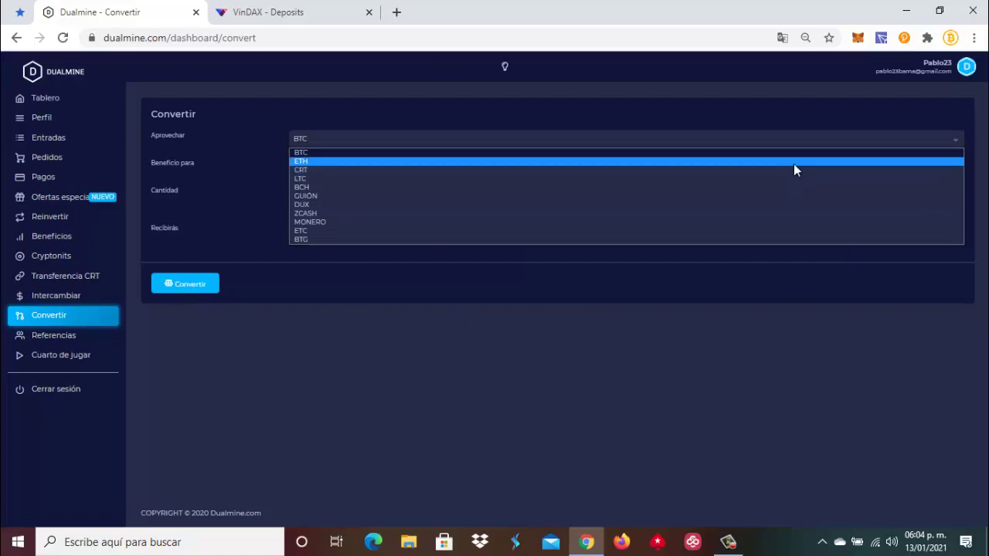
left_click(794, 162)
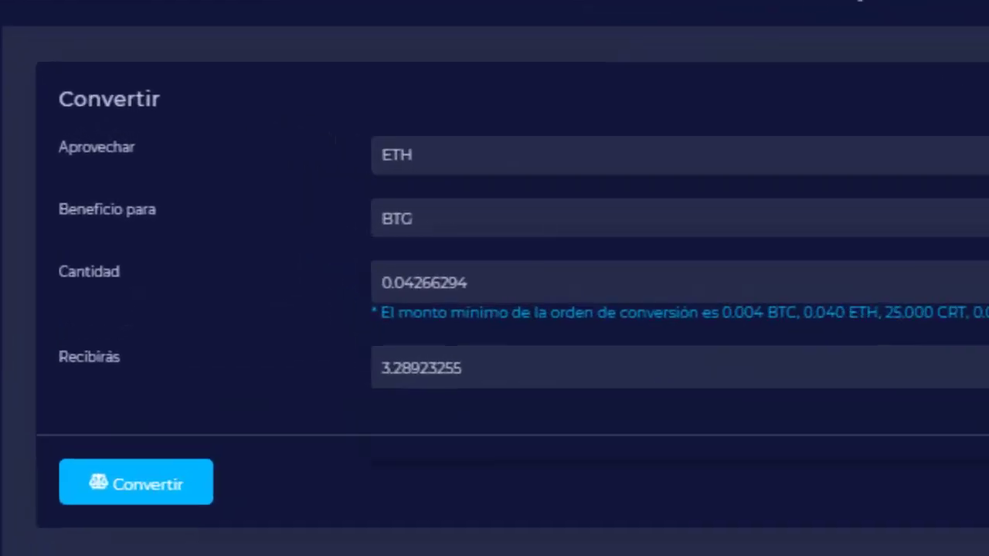
left_click(795, 184)
left_click(958, 288)
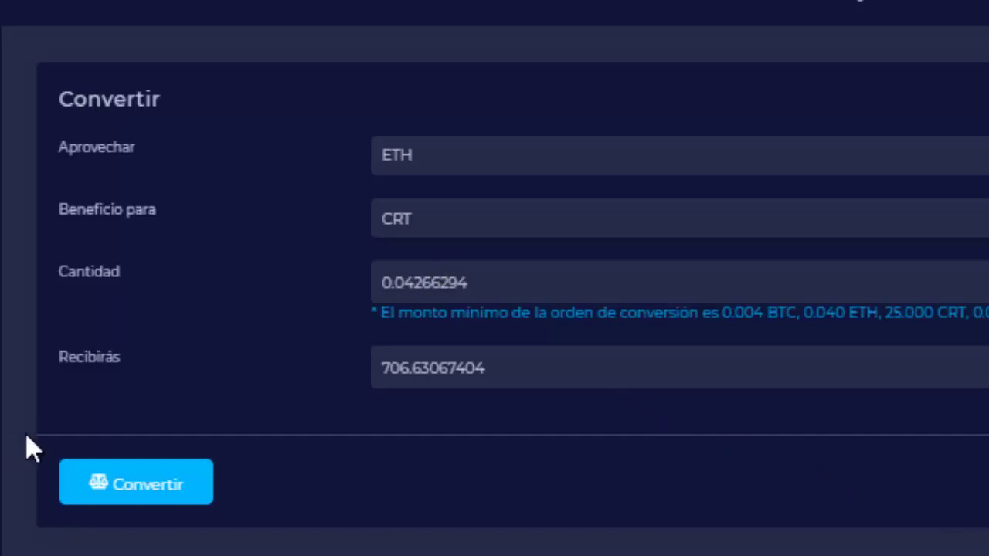
left_click(186, 503)
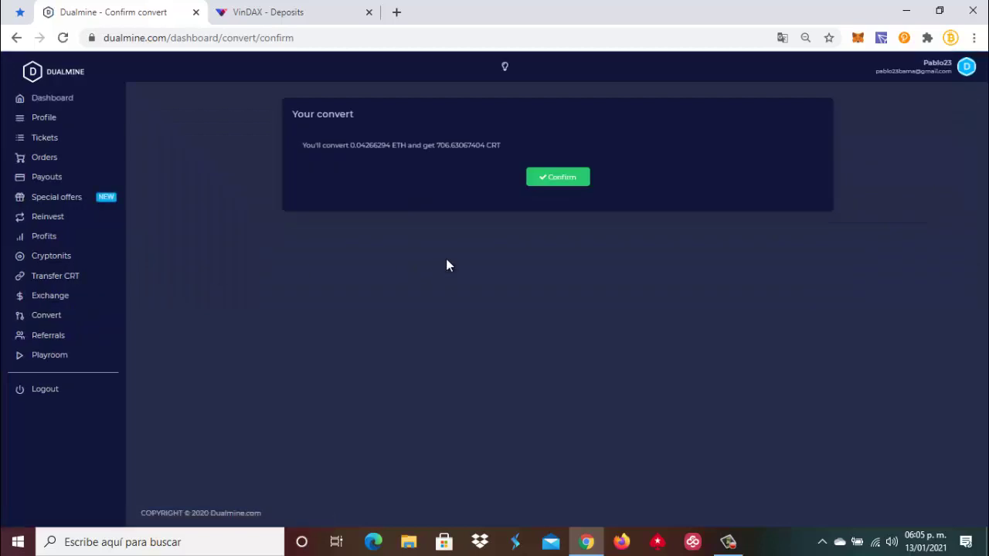
left_click(561, 182)
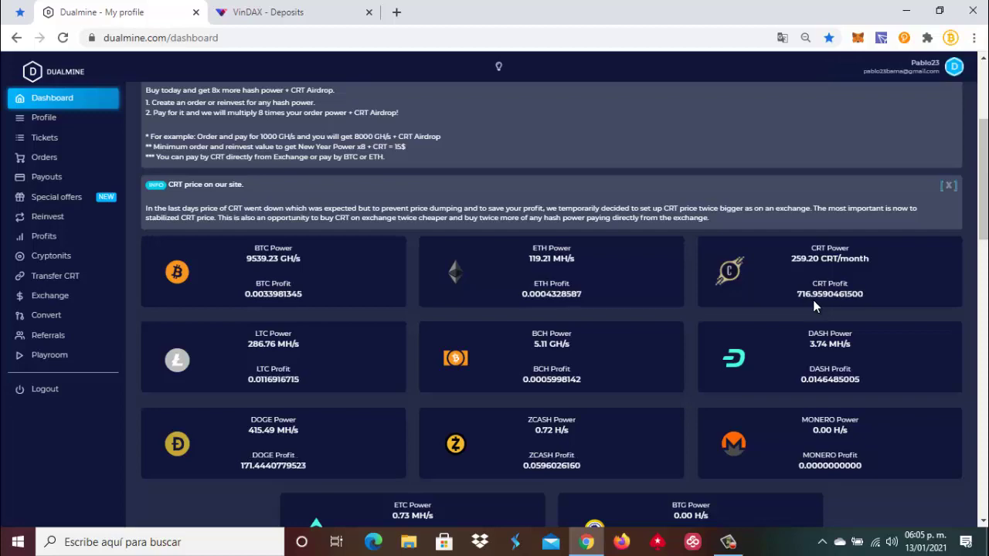
scroll(347, 409, "up", 3)
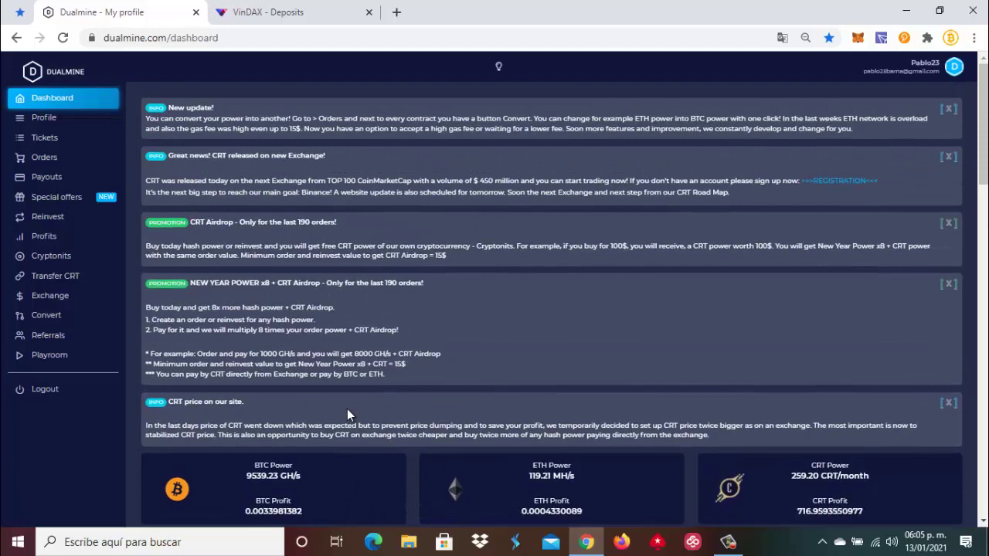
scroll(347, 408, "down", 3)
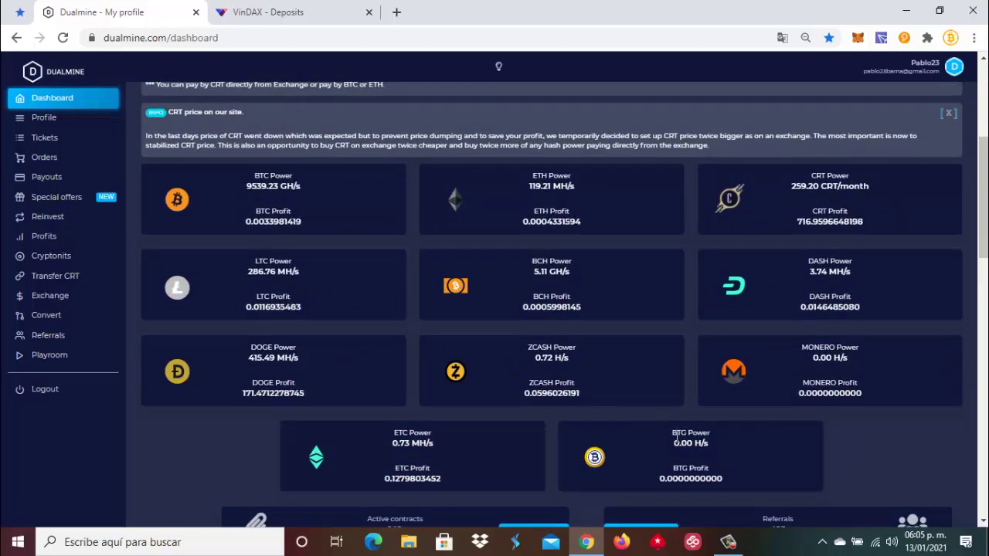
scroll(690, 423, "up", 3)
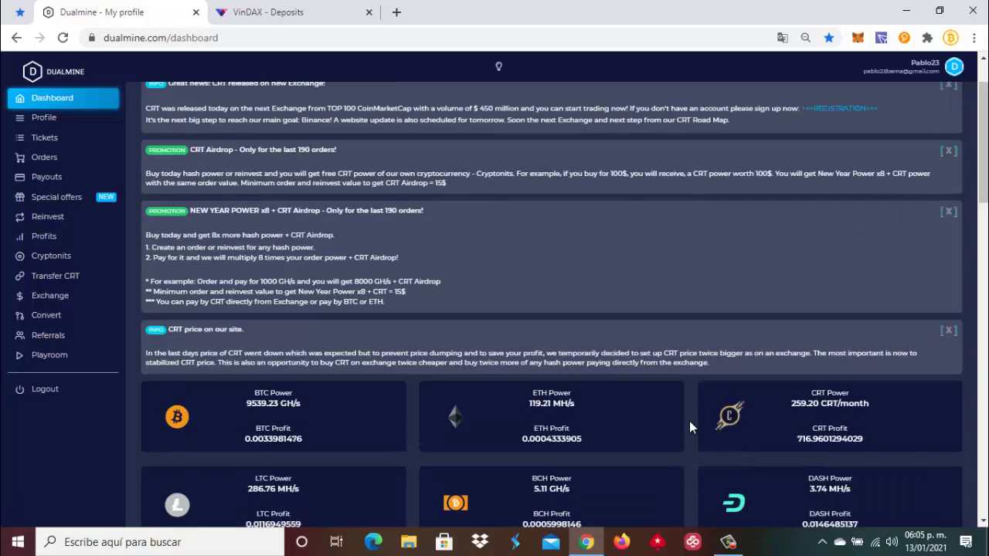
scroll(689, 421, "down", 3)
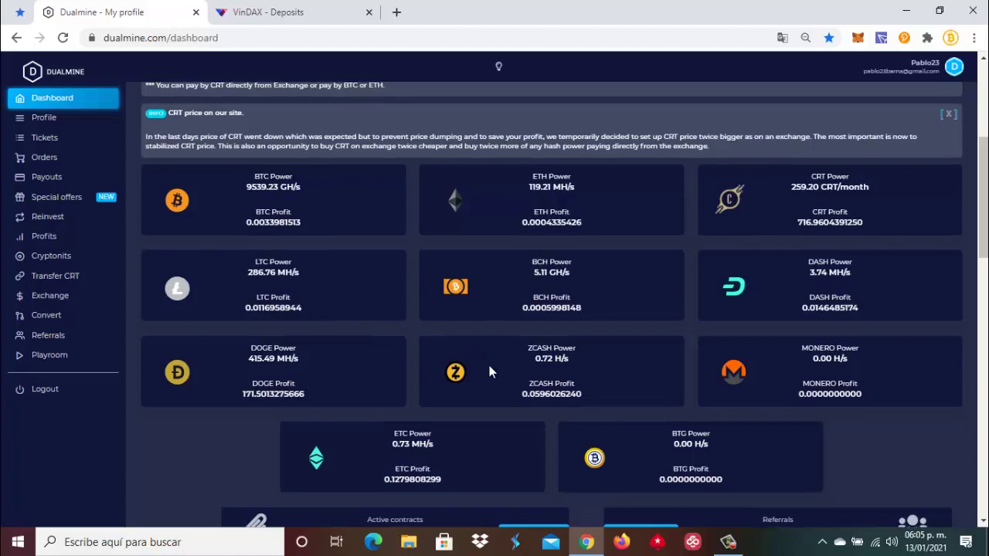
scroll(489, 366, "up", 4)
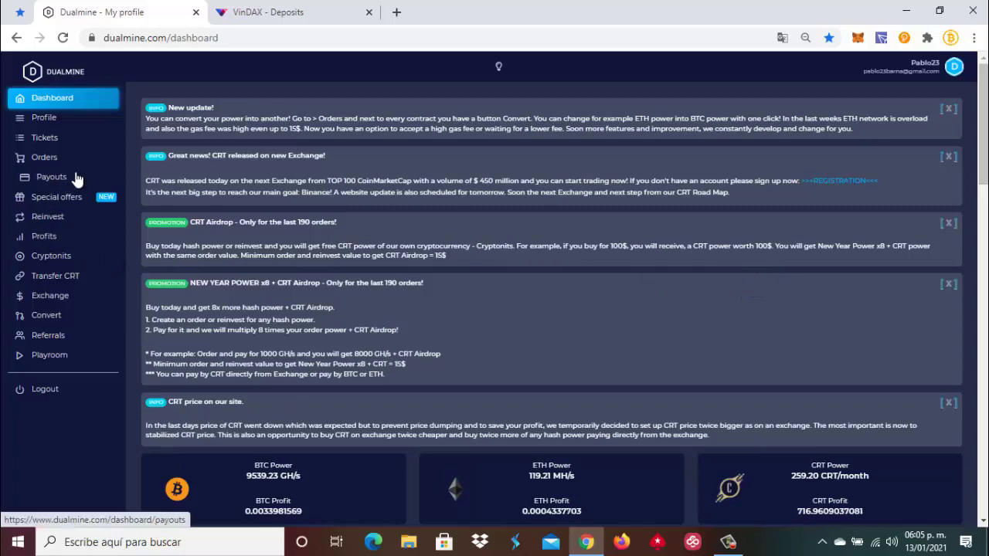
Copy the promo code LASTX8CRT for NEW YEAR POWER x8 + CRT from the profits page.
left_click(61, 238)
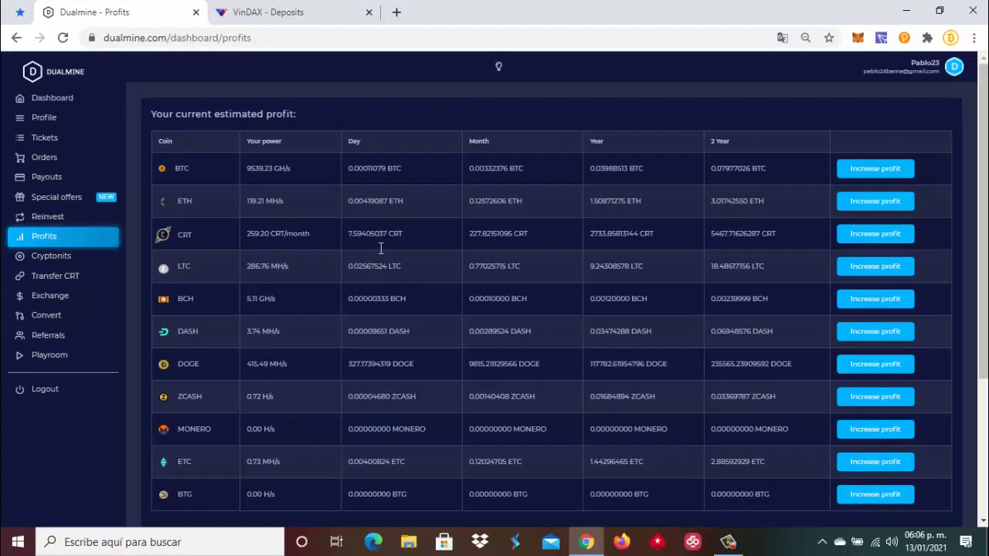
scroll(370, 259, "down", 5)
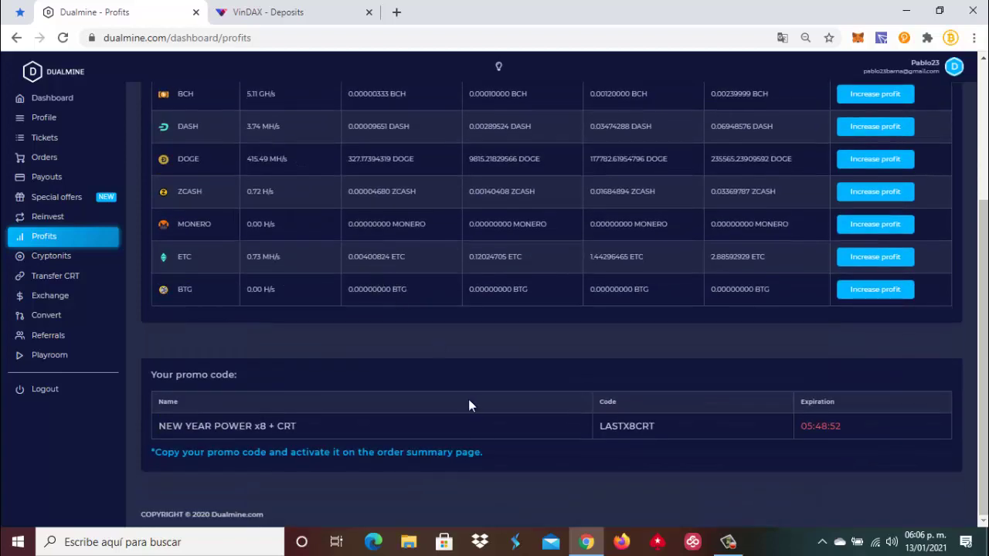
left_click_drag(646, 426, 600, 424)
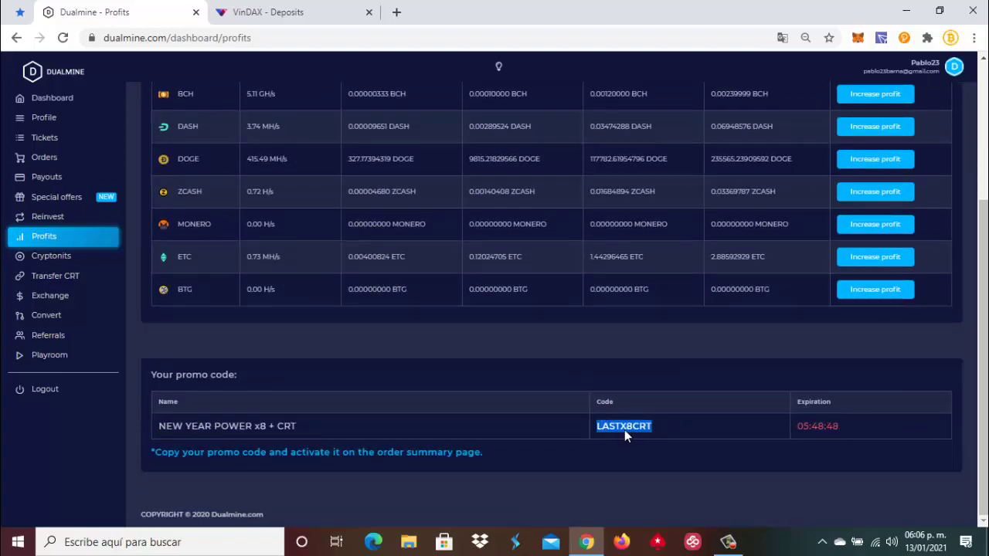
right_click(625, 429)
left_click(673, 444)
Create a new order for a Litecoin contract with the contract price set to 0.2800 LTC, payable in CRT.
scroll(347, 472, "up", 5)
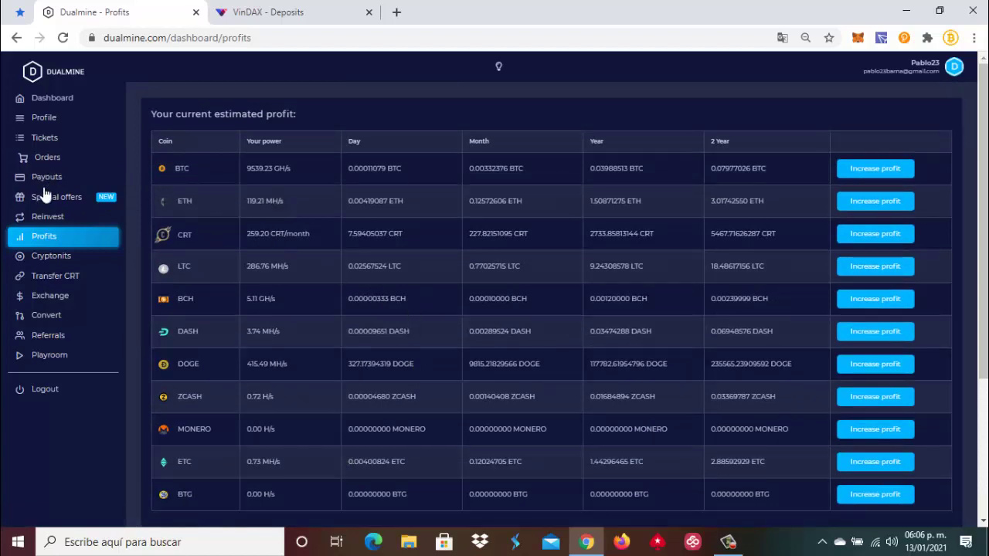
left_click(67, 161)
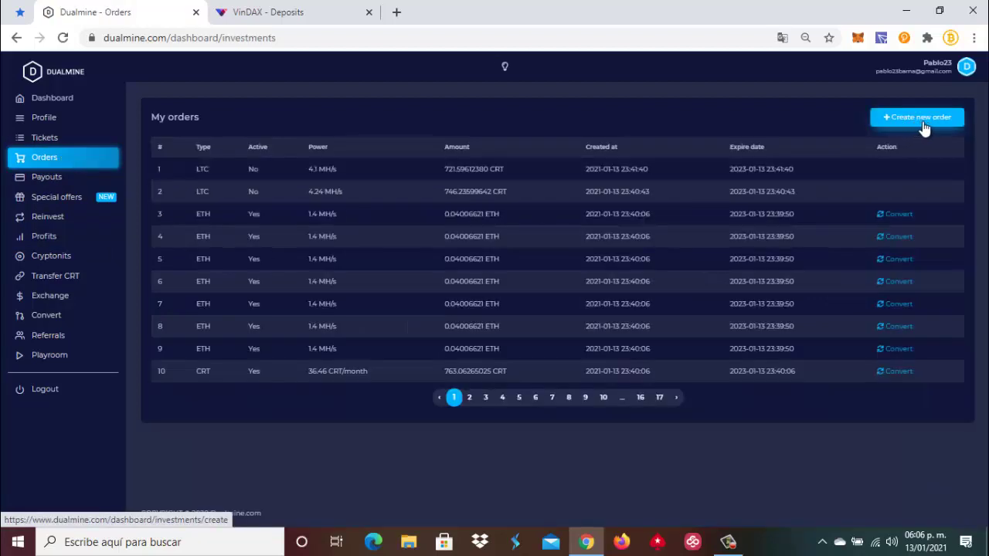
left_click(923, 121)
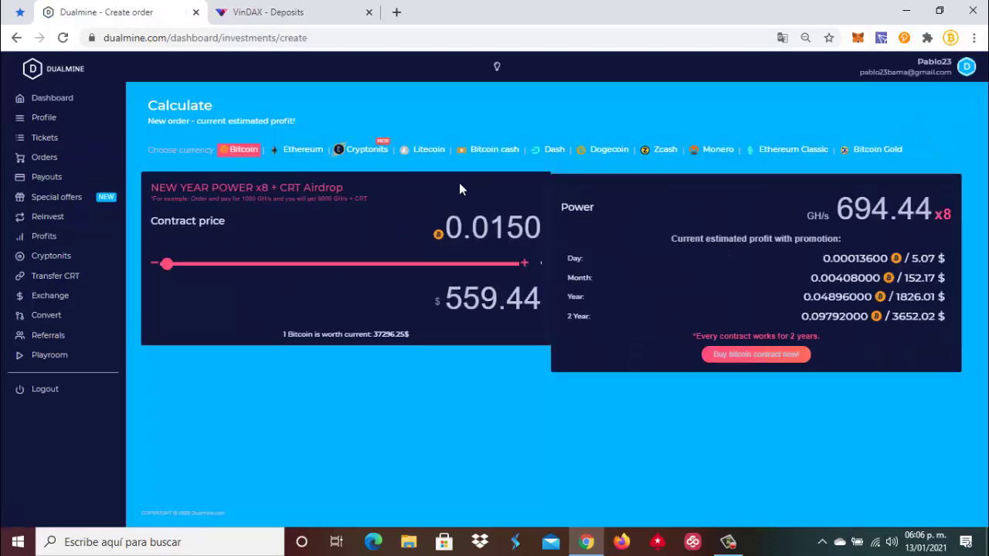
left_click(429, 152)
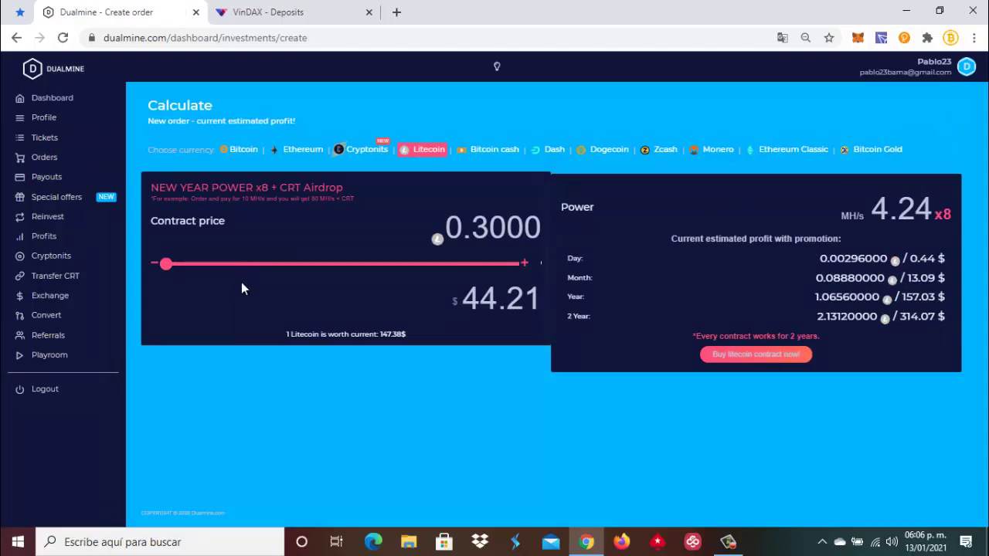
left_click(168, 270)
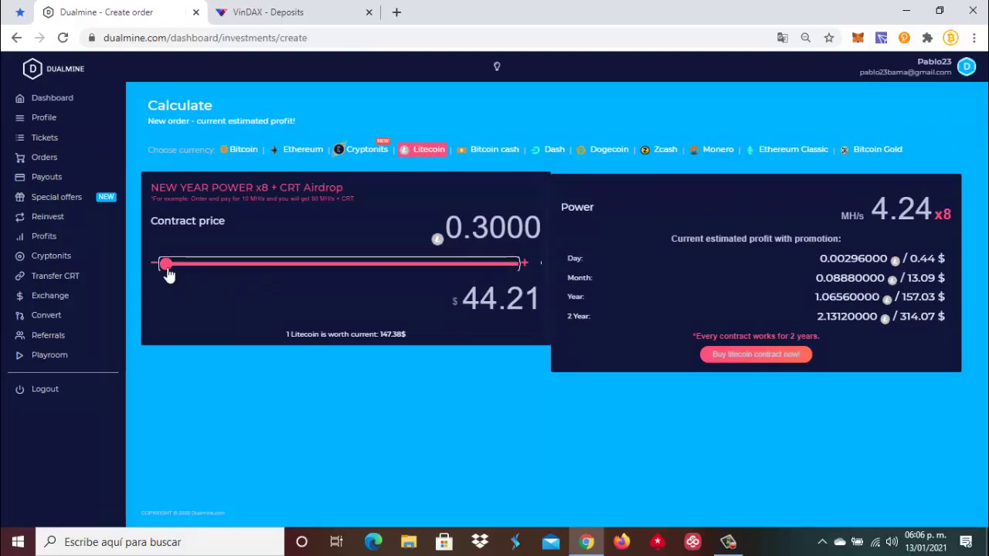
key("Left")
key("Left")
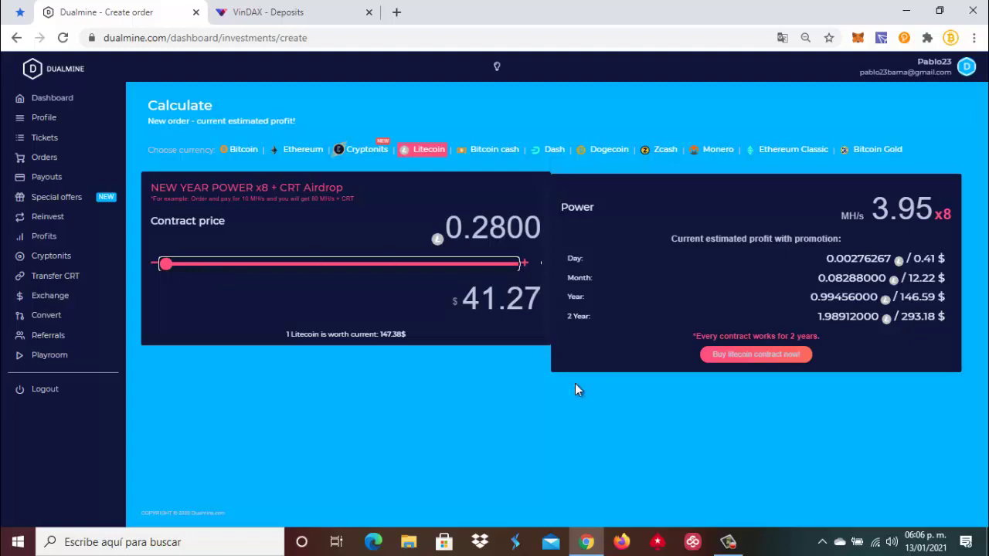
left_click(762, 356)
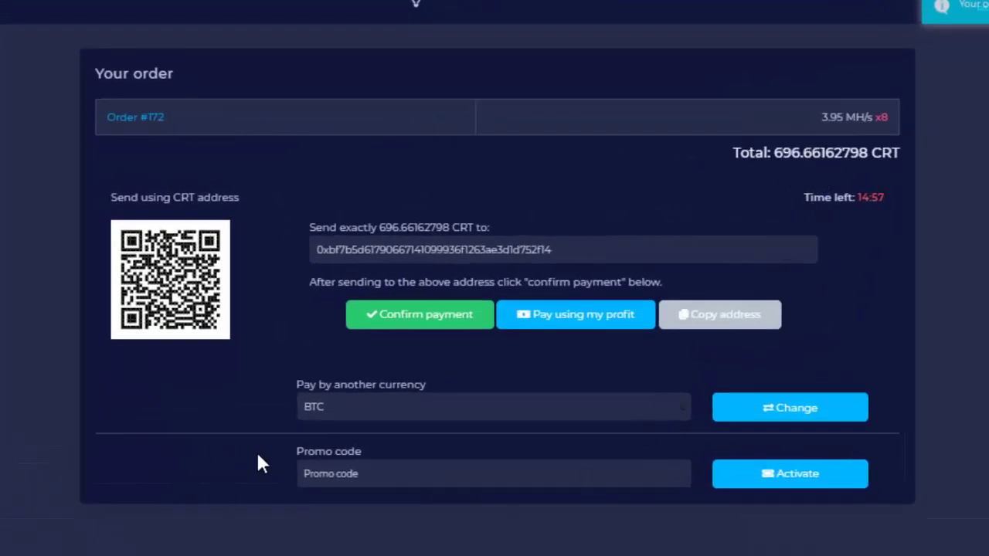
Activate the promo code LASTX8CRT on the order and pay for it using the account profit.
left_click(314, 473)
right_click(315, 474)
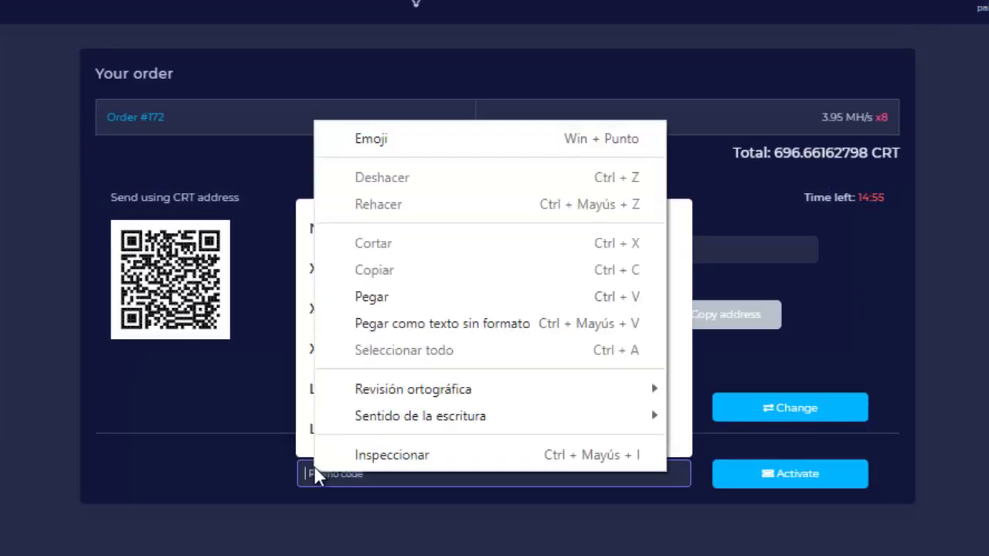
left_click(406, 294)
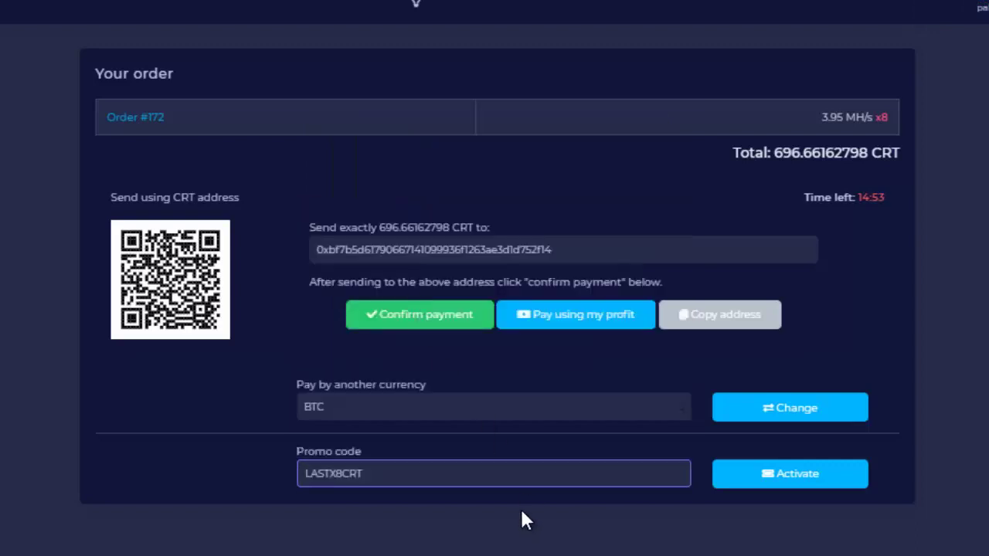
left_click(799, 474)
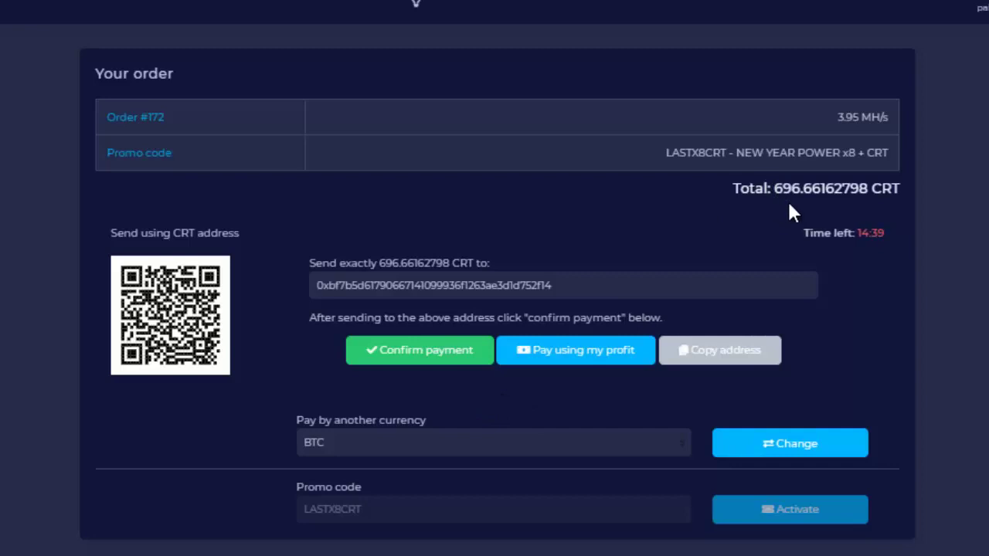
left_click(583, 361)
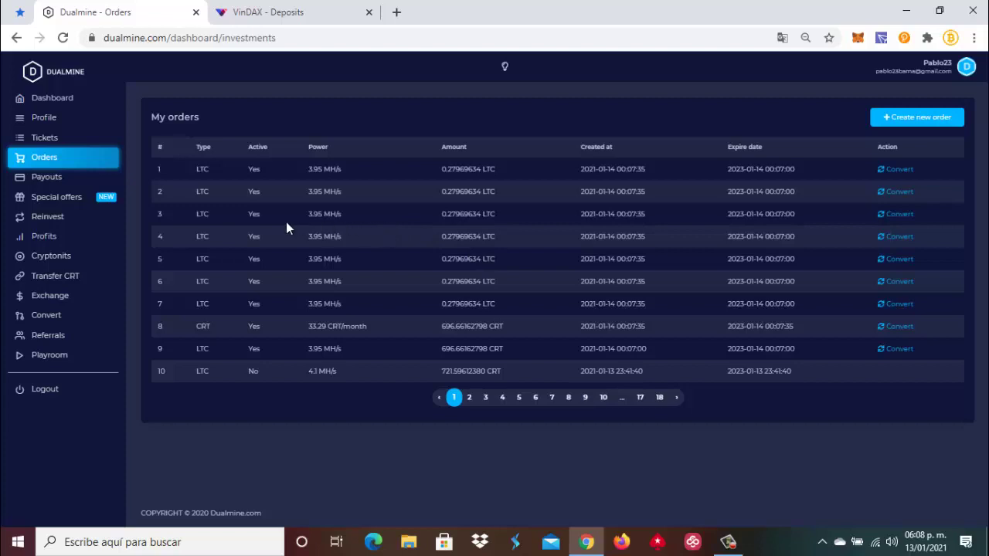
Examine the special offers for hash power, comparing the power, price and expiration listed for each coin.
left_click(68, 199)
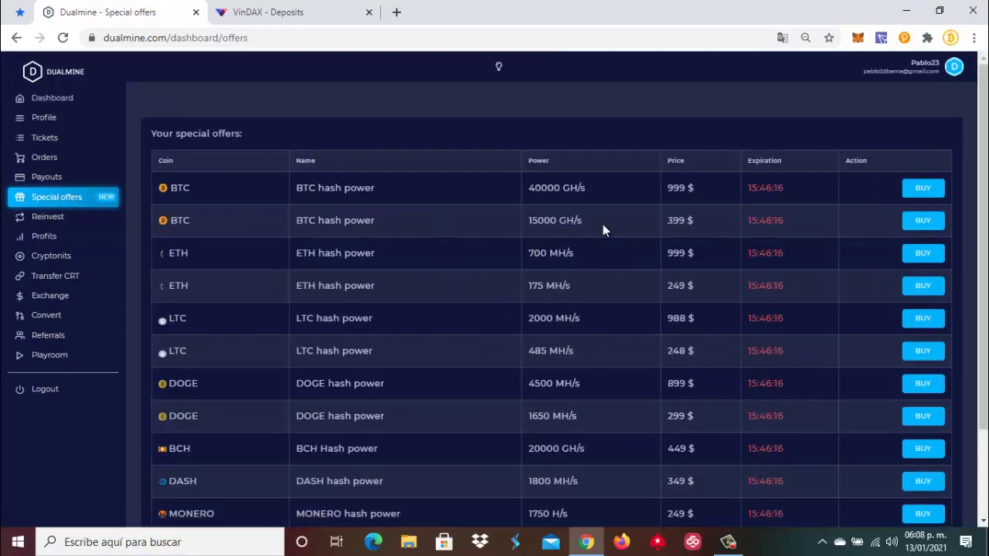
scroll(603, 226, "down", 2)
scroll(603, 230, "up", 2)
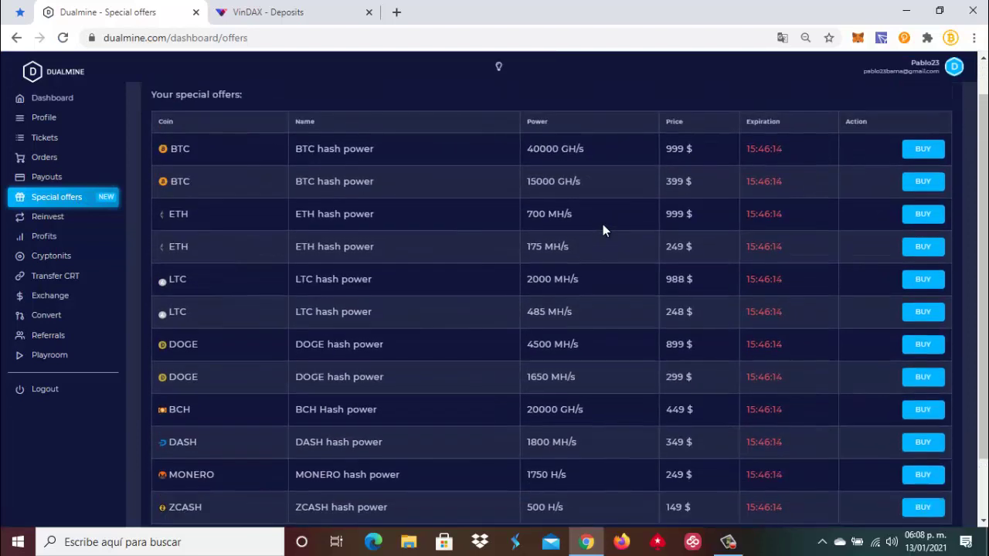
scroll(603, 227, "down", 2)
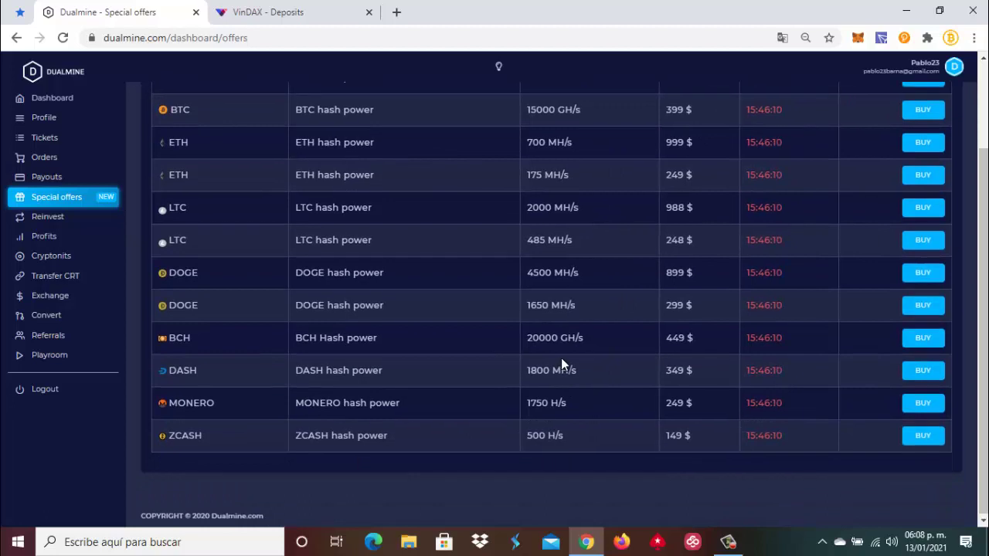
scroll(561, 364, "up", 2)
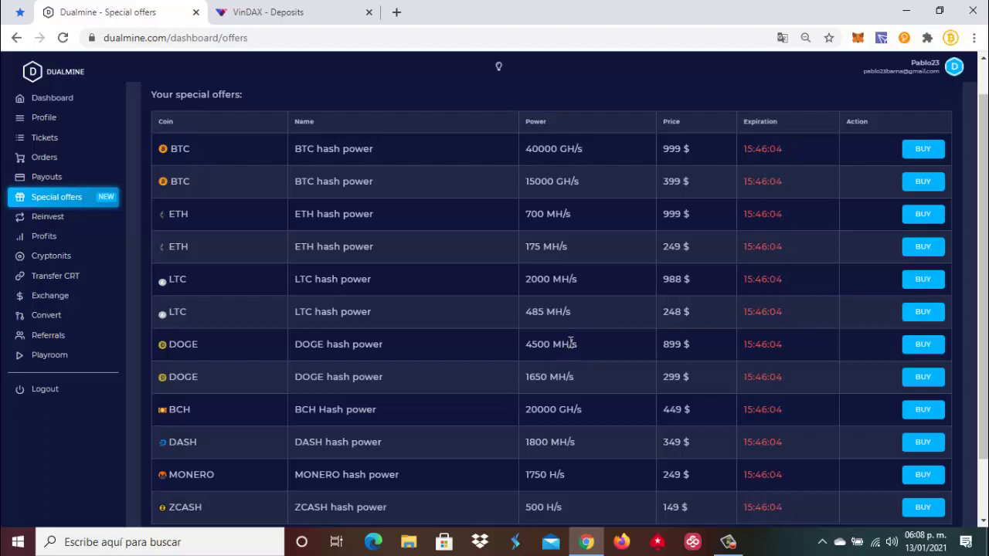
scroll(570, 342, "down", 2)
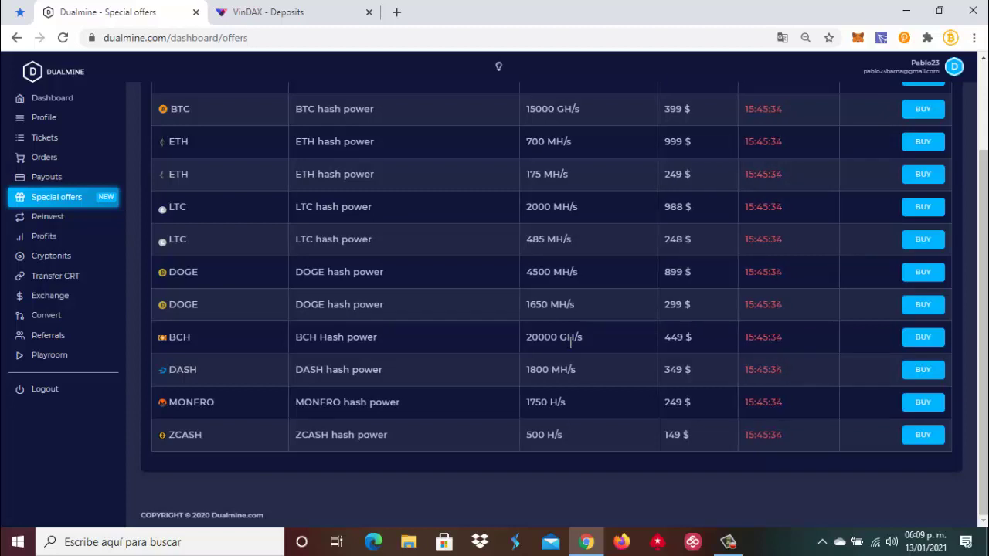
Check the profits page, and review each coin's estimated profit, mining power and accumulated profit on the dashboard.
left_click(69, 239)
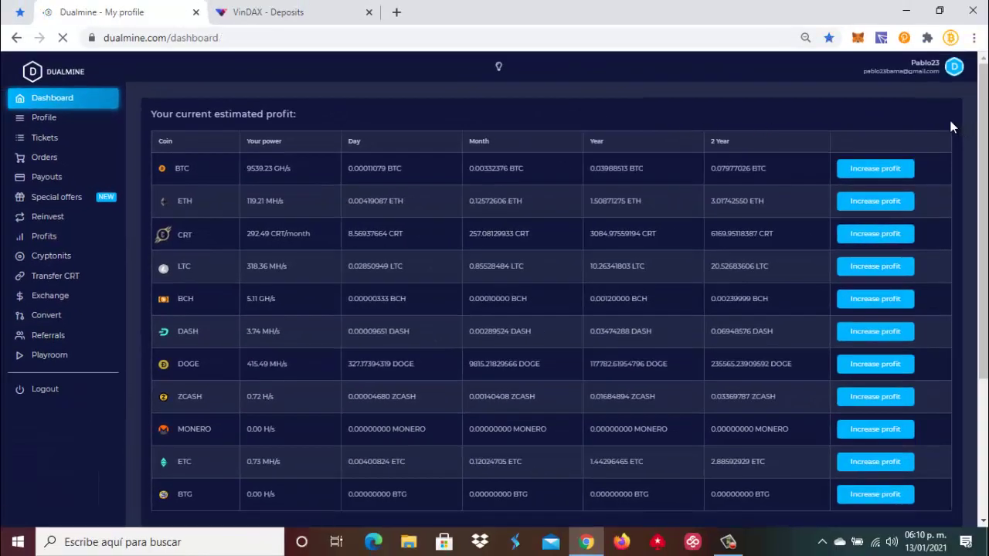
scroll(751, 297, "down", 5)
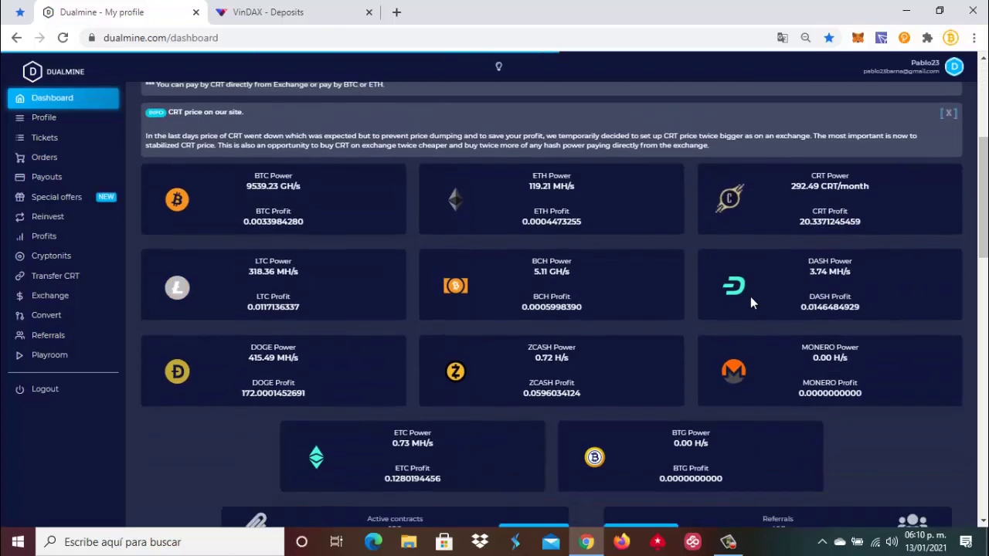